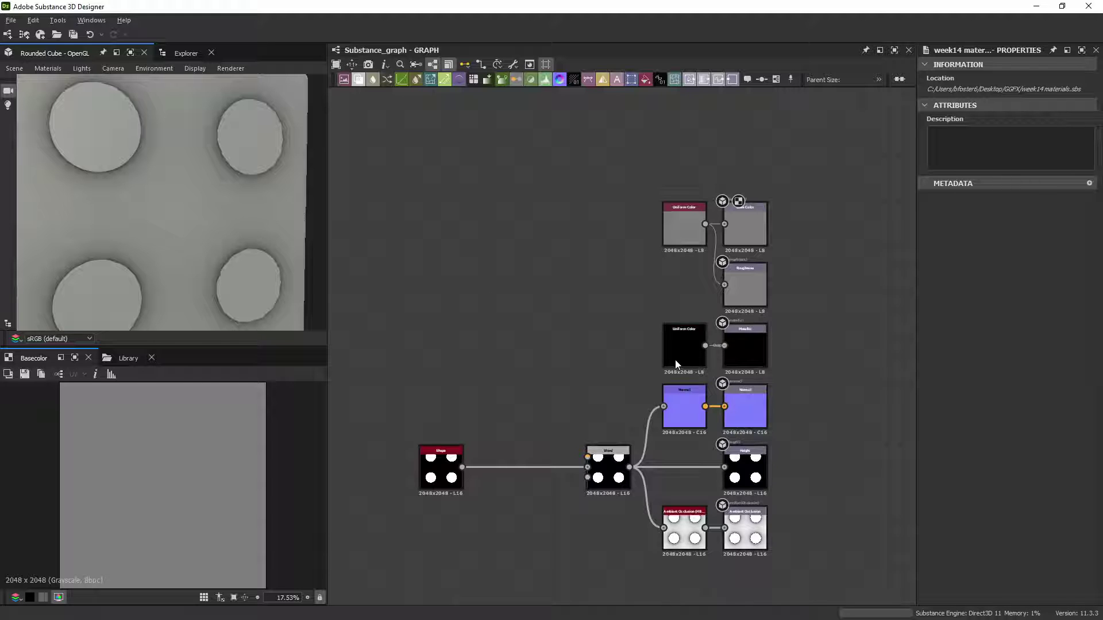
# Pan through the output column to inspect the Metallic, Normal, Height and Ambient Occlusion nodes.
pyautogui.hotkey('alt', 'Tab')
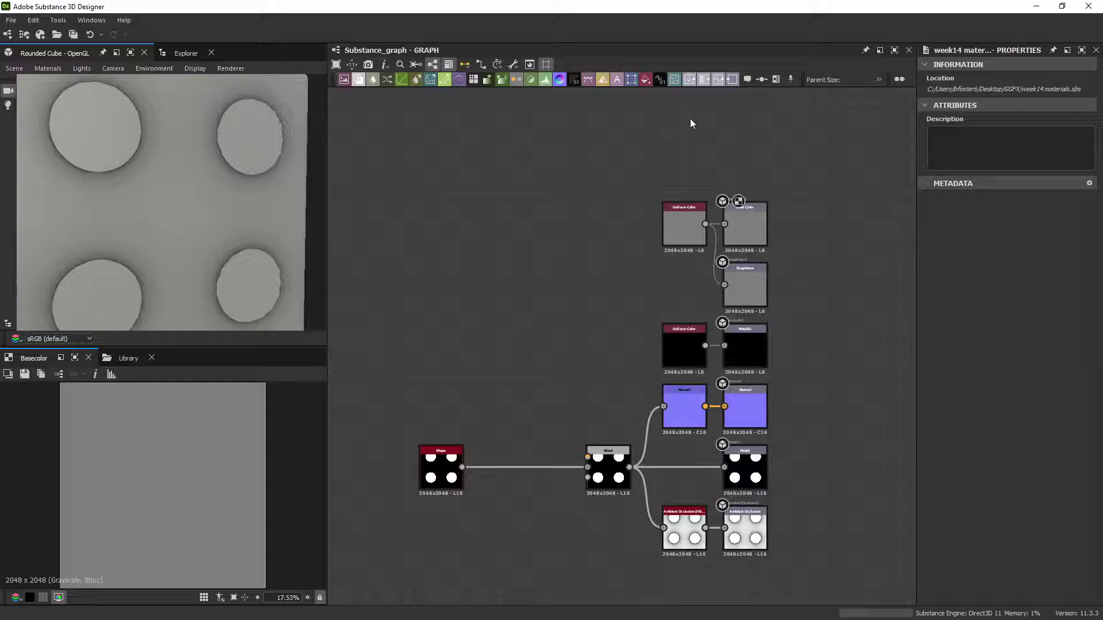
pyautogui.press('XF86AudioLowerVolume')
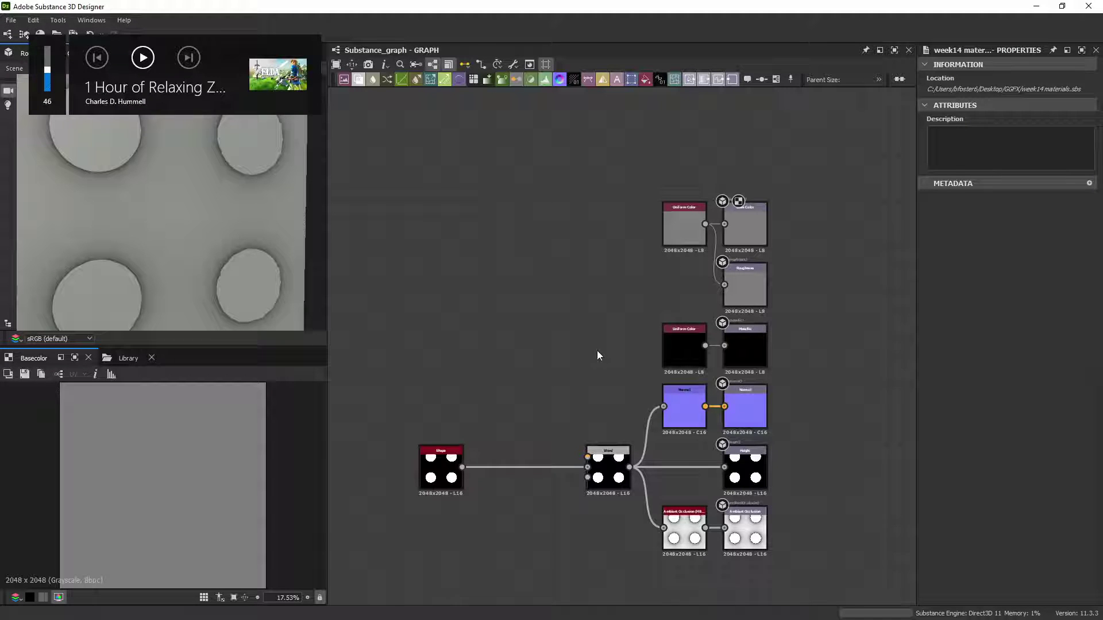
pyautogui.moveTo(597, 352); pyautogui.dragTo(606, 339, button='middle')
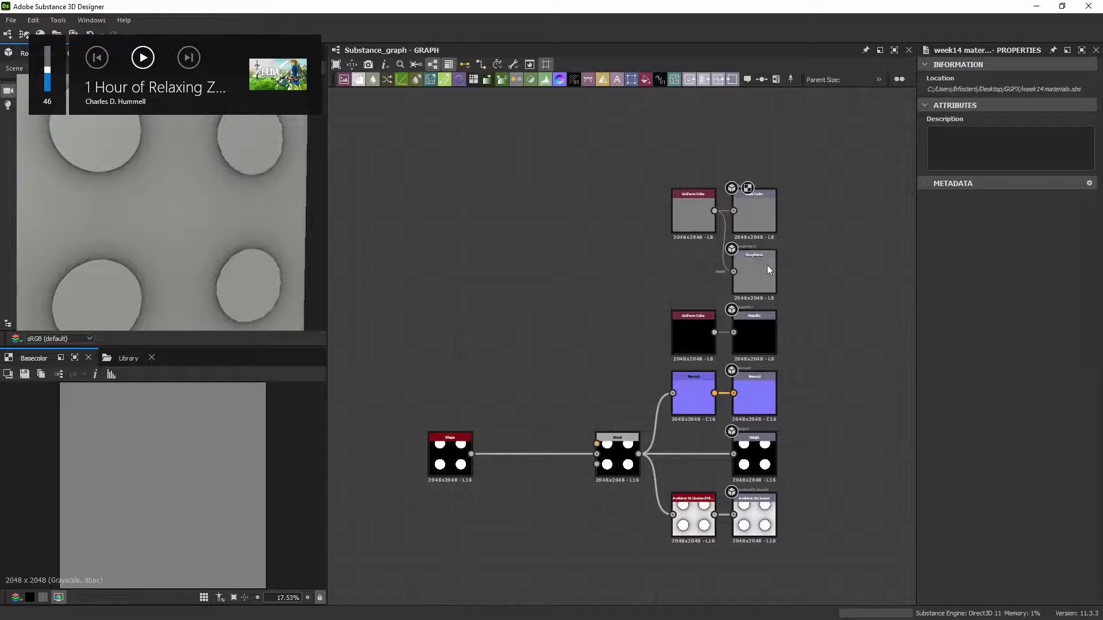
pyautogui.scroll(6, 766, 264)
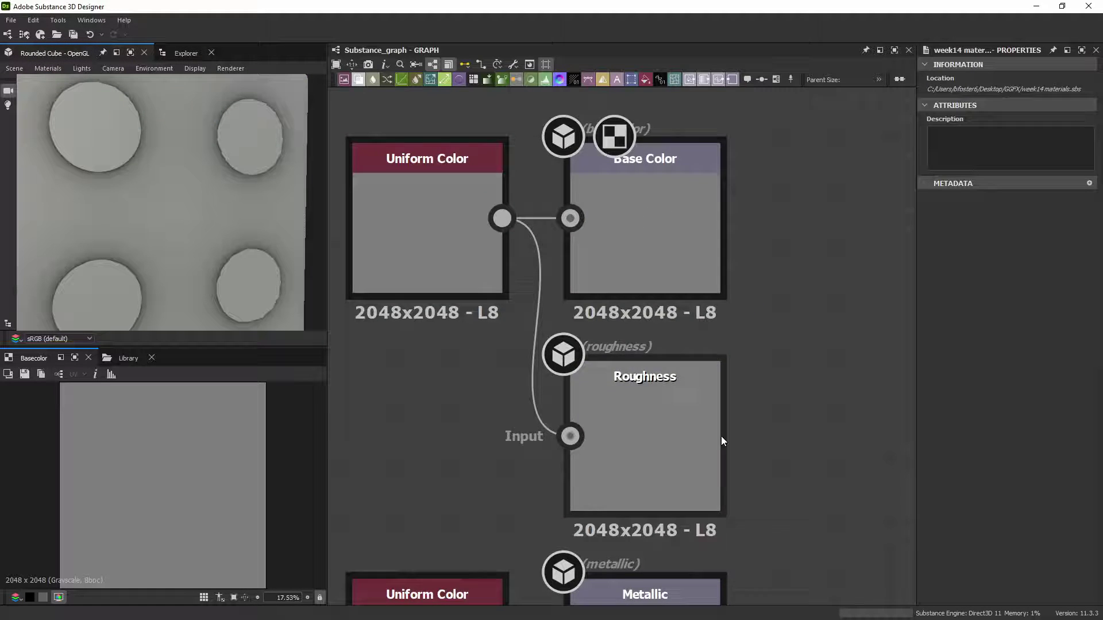
pyautogui.moveTo(721, 436); pyautogui.dragTo(851, 179, button='middle')
pyautogui.moveTo(617, 364); pyautogui.dragTo(618, 300, button='middle')
pyautogui.moveTo(737, 531); pyautogui.dragTo(734, 172, button='middle')
pyautogui.moveTo(770, 574); pyautogui.dragTo(768, 280, button='middle')
pyautogui.scroll(-3, 869, 373)
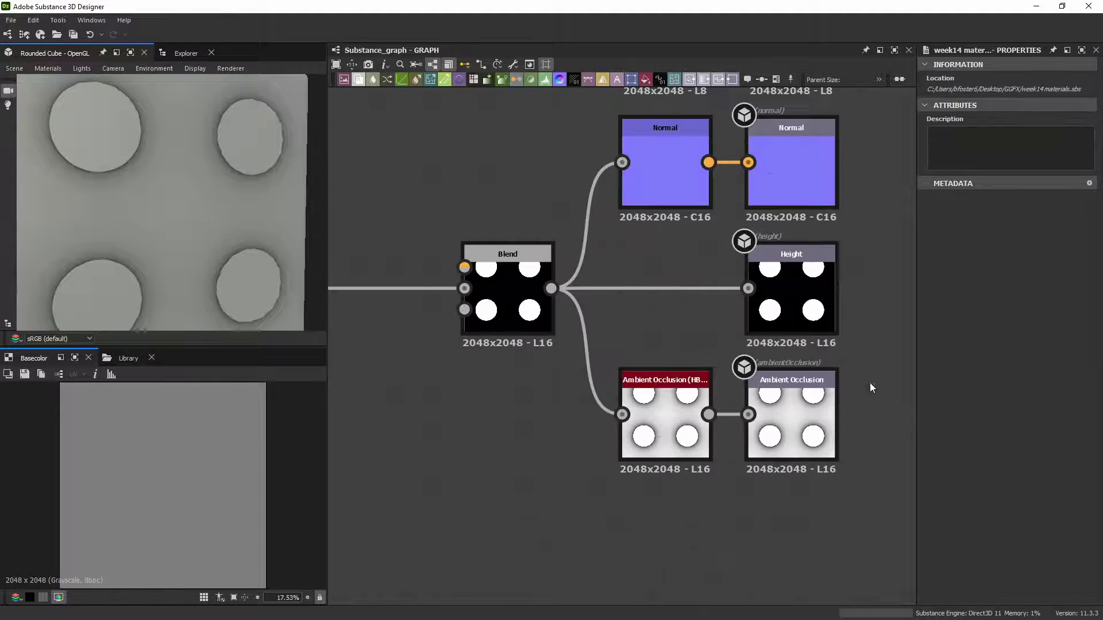
pyautogui.moveTo(870, 382); pyautogui.dragTo(810, 478, button='middle')
pyautogui.moveTo(855, 255); pyautogui.dragTo(794, 330, button='middle')
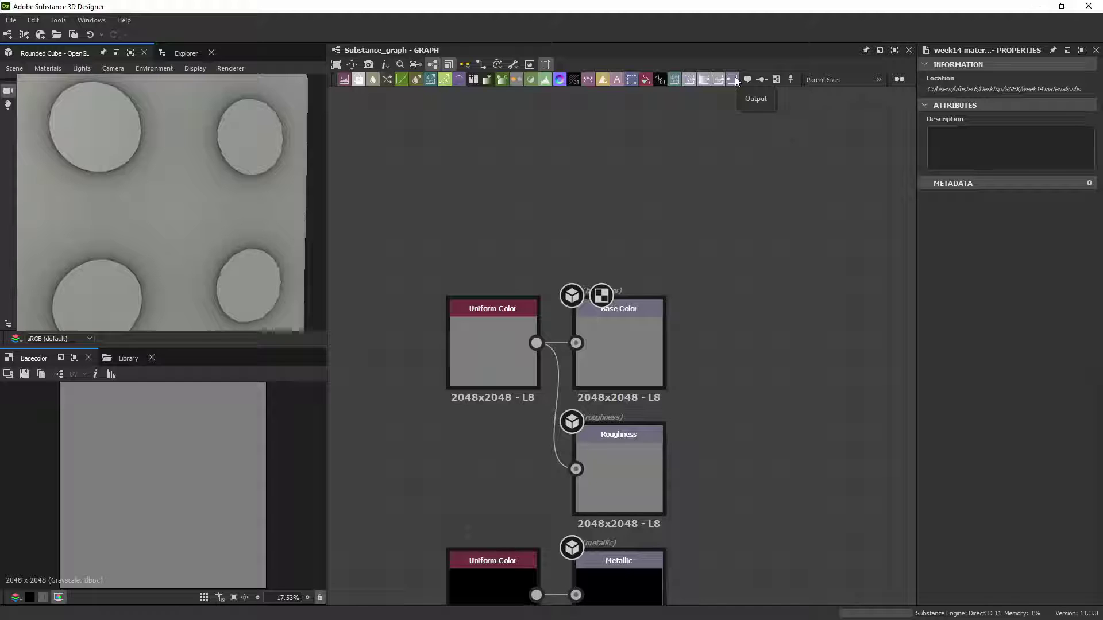
# Add a new Output node via 'out' search and place it beside Base Color.
pyautogui.press('space')
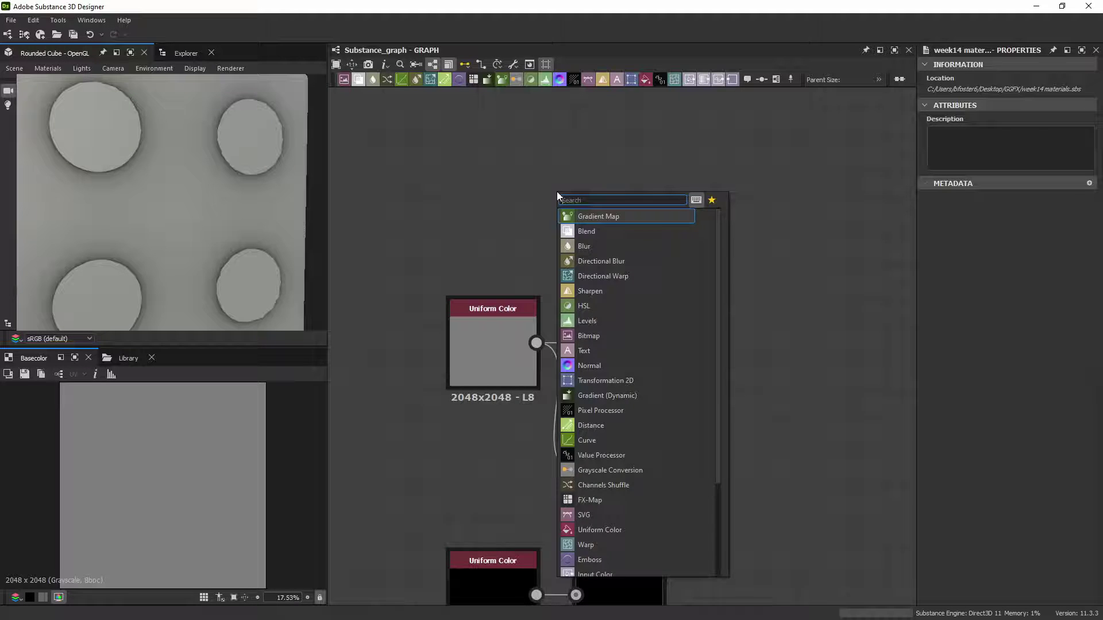
pyautogui.write('out')
pyautogui.press('Return')
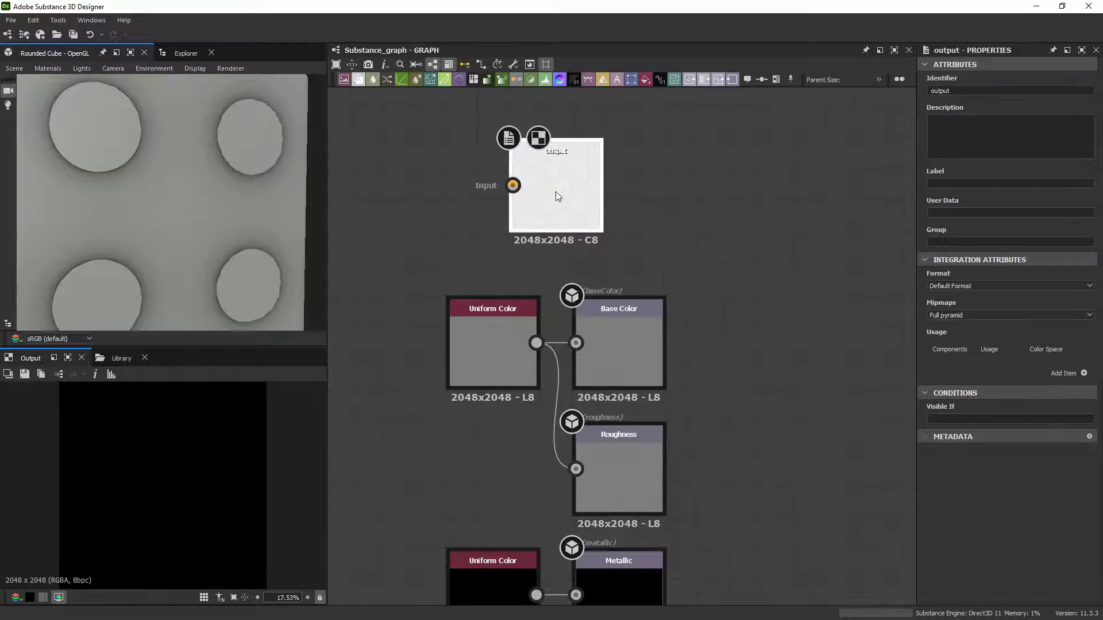
pyautogui.moveTo(554, 200); pyautogui.dragTo(781, 262)
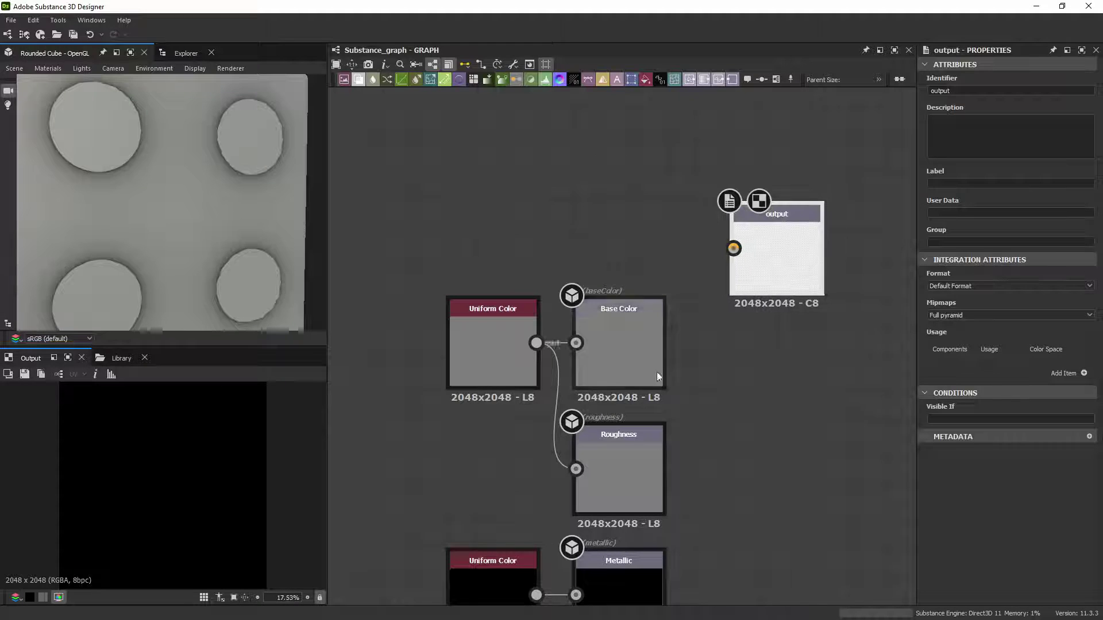
pyautogui.click(631, 343)
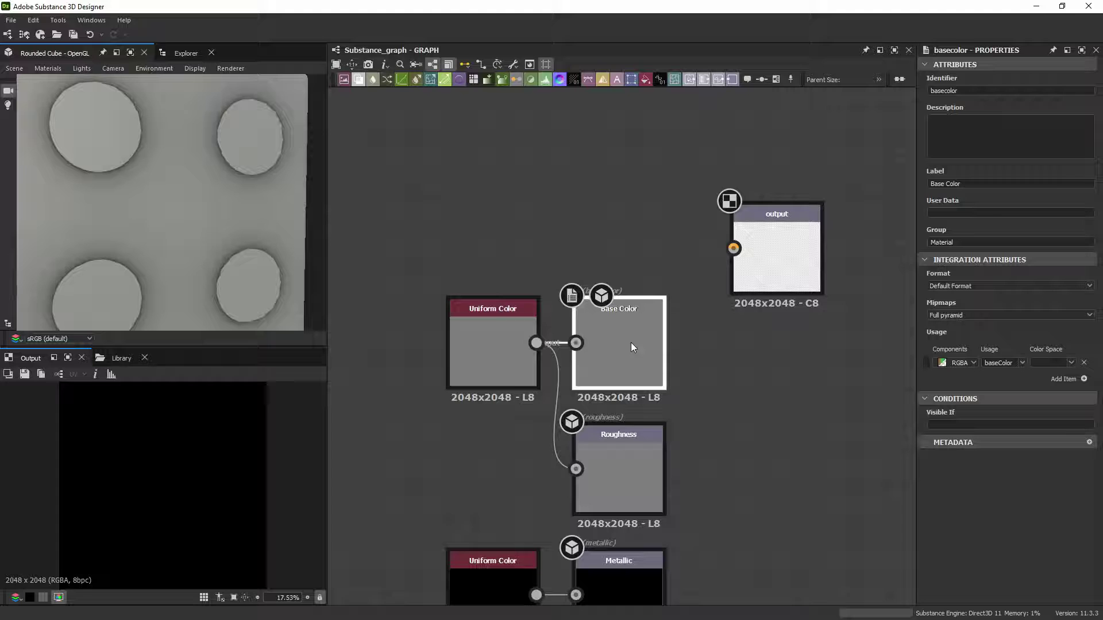
pyautogui.click(616, 476)
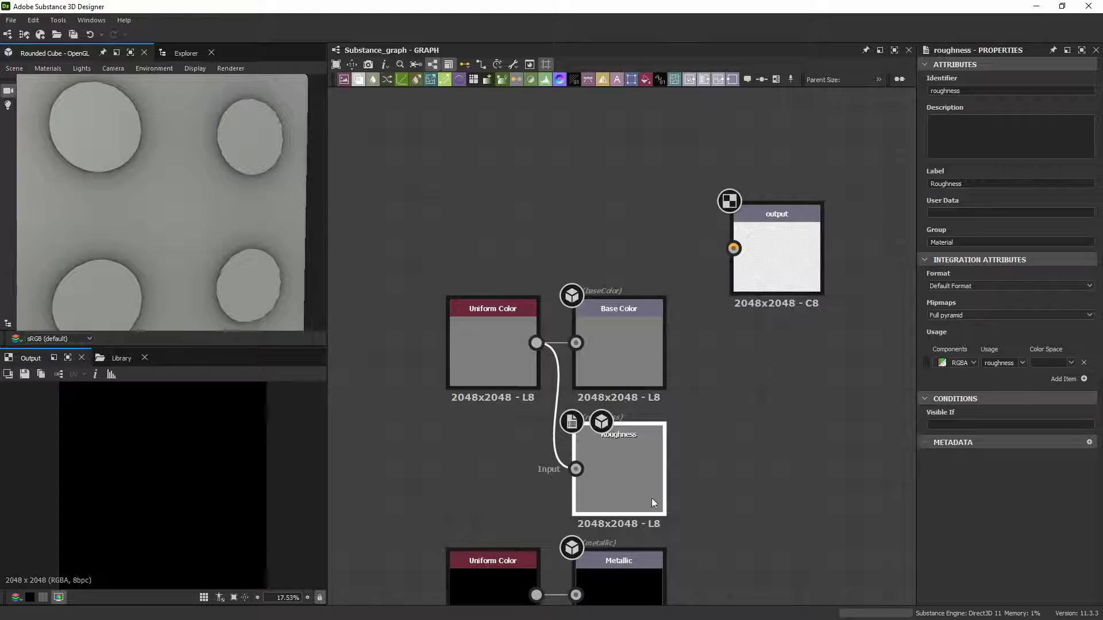
pyautogui.moveTo(651, 498); pyautogui.dragTo(632, 330, button='middle')
pyautogui.moveTo(629, 172); pyautogui.dragTo(620, 289, button='middle')
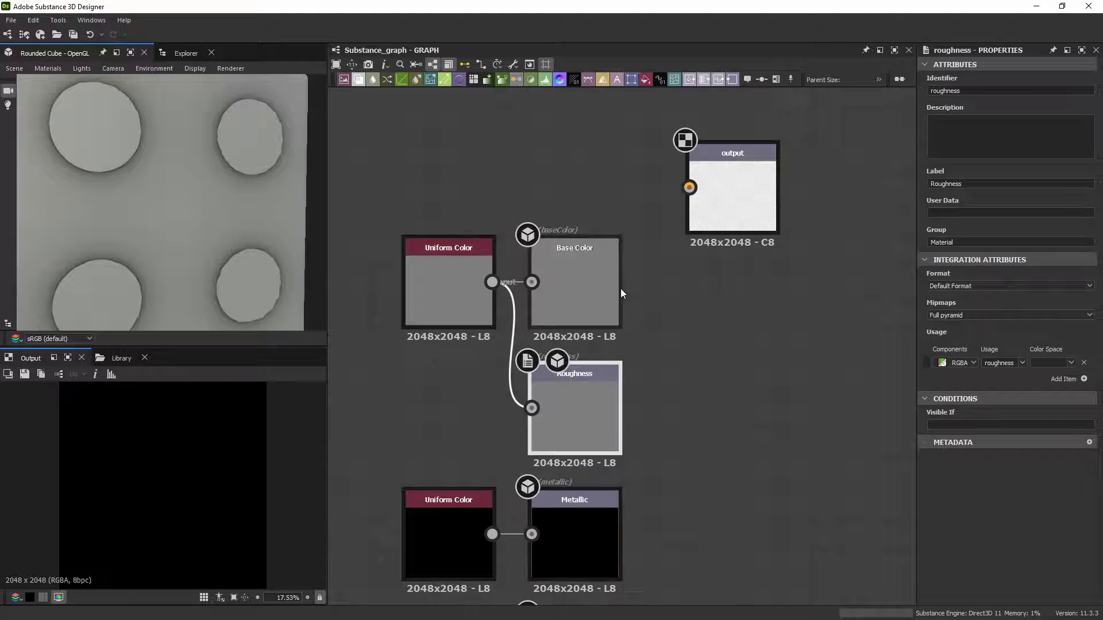
pyautogui.click(571, 292)
pyautogui.moveTo(822, 258); pyautogui.dragTo(1087, 113, button='middle')
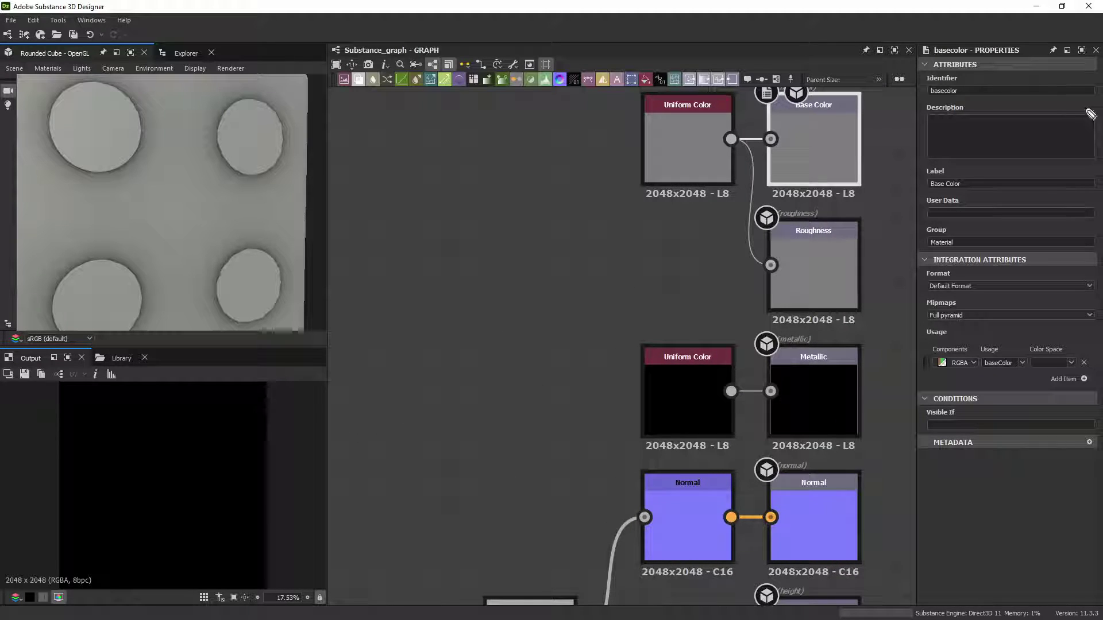
pyautogui.moveTo(976, 95)
pyautogui.mouseDown()
pyautogui.moveTo(914, 112)
pyautogui.moveTo(953, 121)
pyautogui.mouseUp()
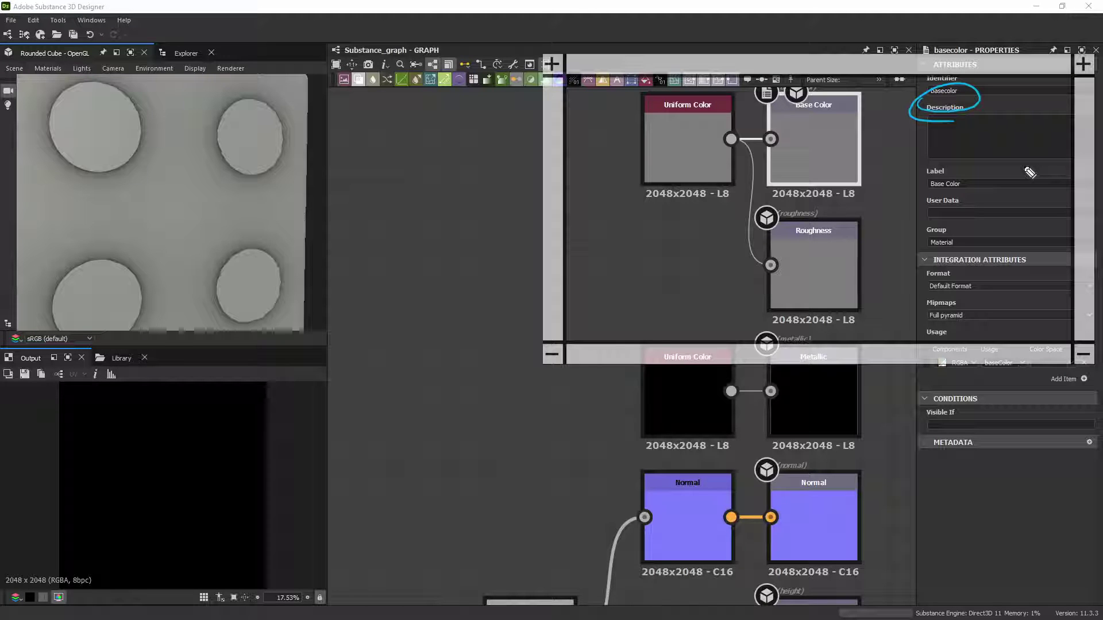
pyautogui.moveTo(942, 204)
pyautogui.mouseDown()
pyautogui.moveTo(919, 196)
pyautogui.moveTo(971, 201)
pyautogui.mouseUp()
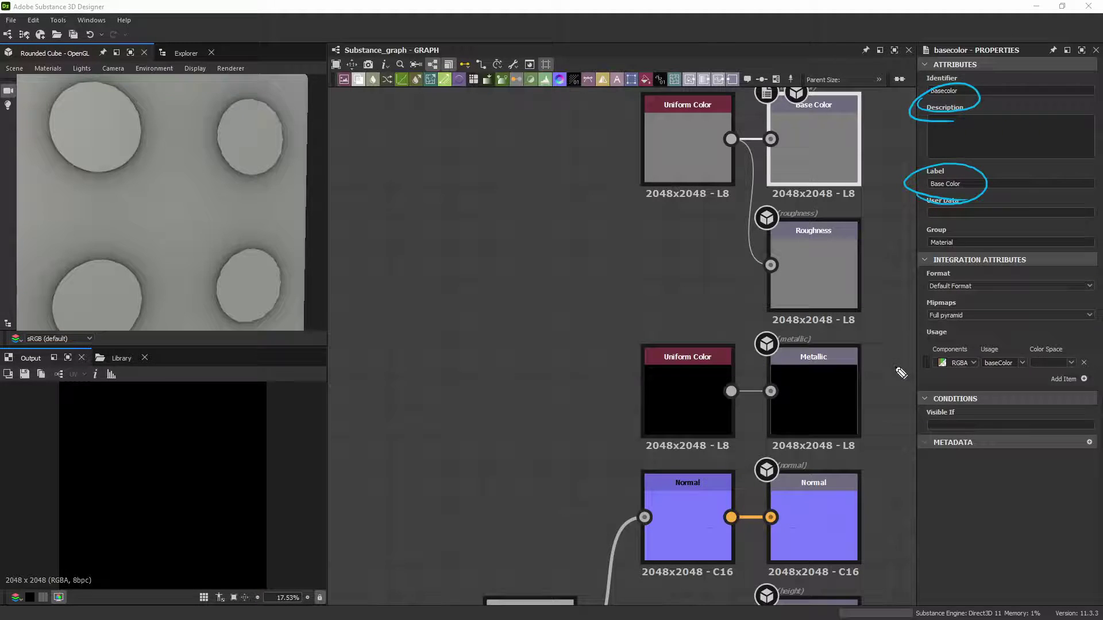
pyautogui.moveTo(942, 264); pyautogui.dragTo(996, 263)
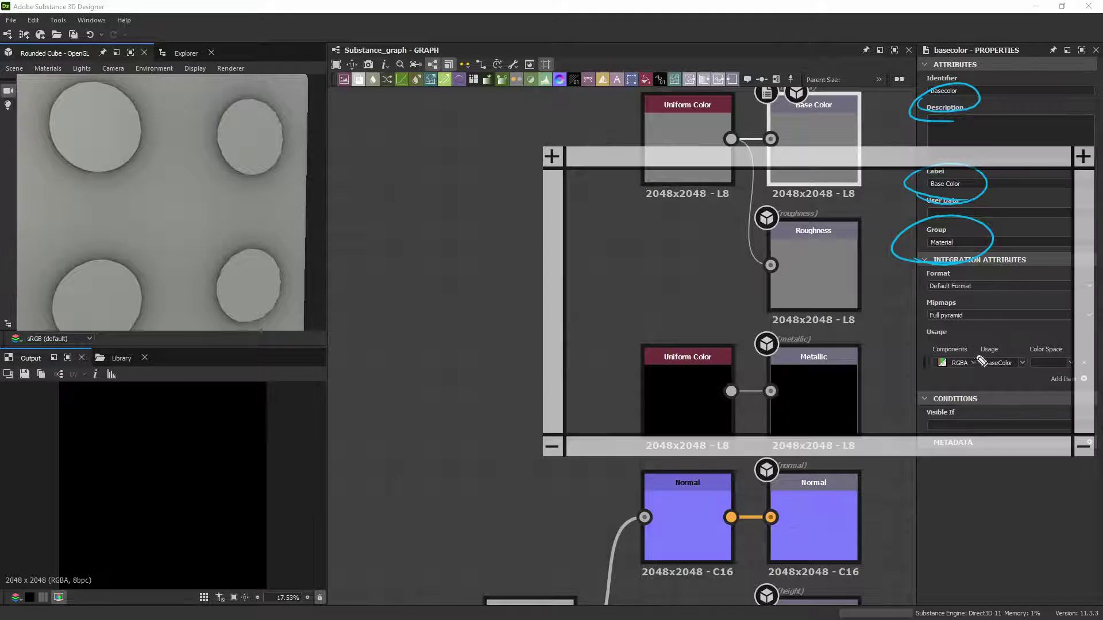
pyautogui.moveTo(1061, 342)
pyautogui.mouseDown()
pyautogui.moveTo(898, 357)
pyautogui.moveTo(934, 378)
pyautogui.moveTo(1087, 371)
pyautogui.moveTo(1043, 340)
pyautogui.mouseUp()
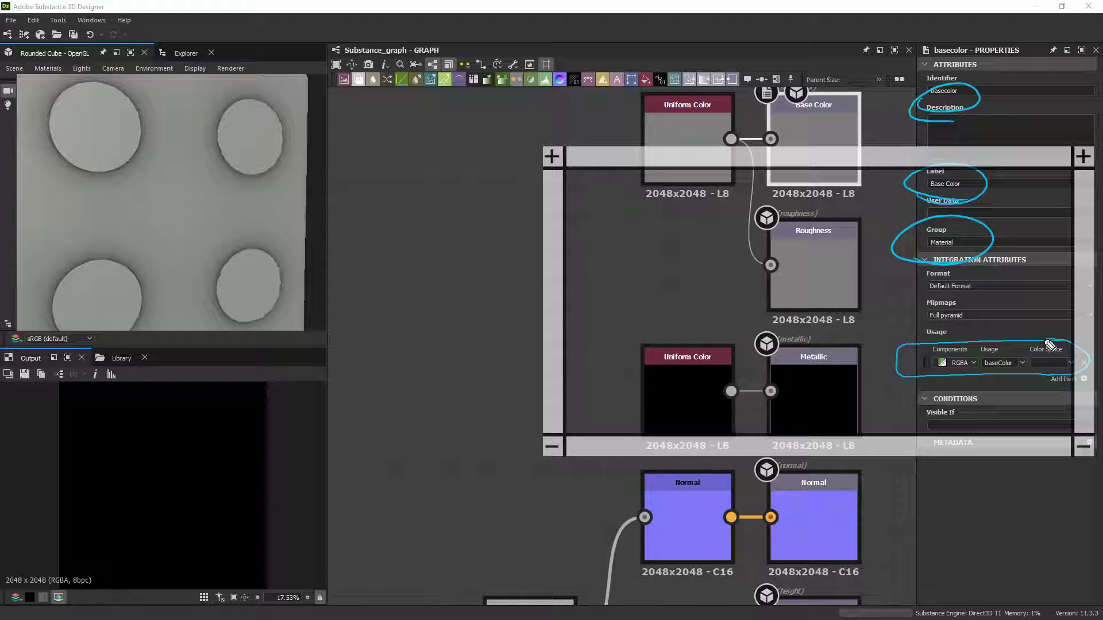
pyautogui.moveTo(1027, 380)
pyautogui.mouseDown()
pyautogui.moveTo(1026, 347)
pyautogui.moveTo(981, 346)
pyautogui.moveTo(985, 381)
pyautogui.moveTo(1026, 380)
pyautogui.mouseUp()
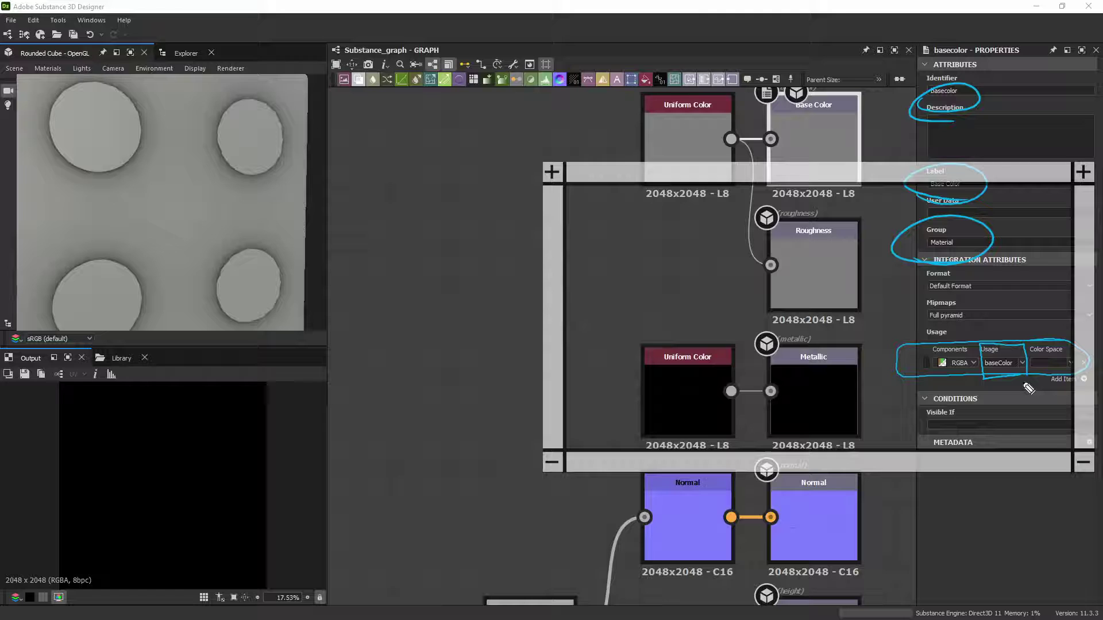
pyautogui.press('Escape')
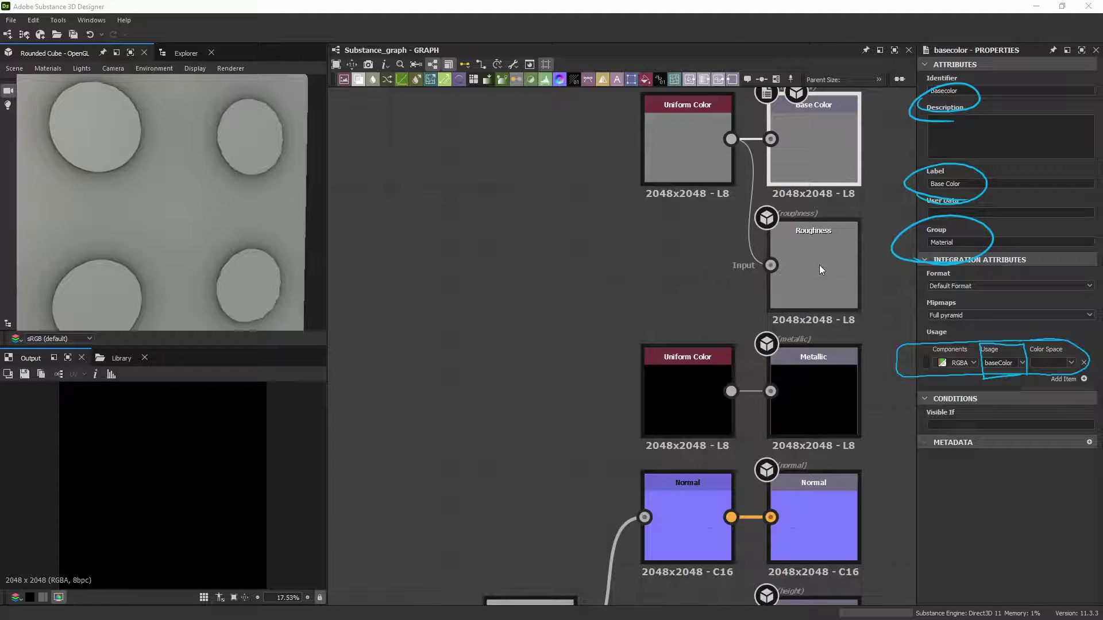
pyautogui.click(819, 265)
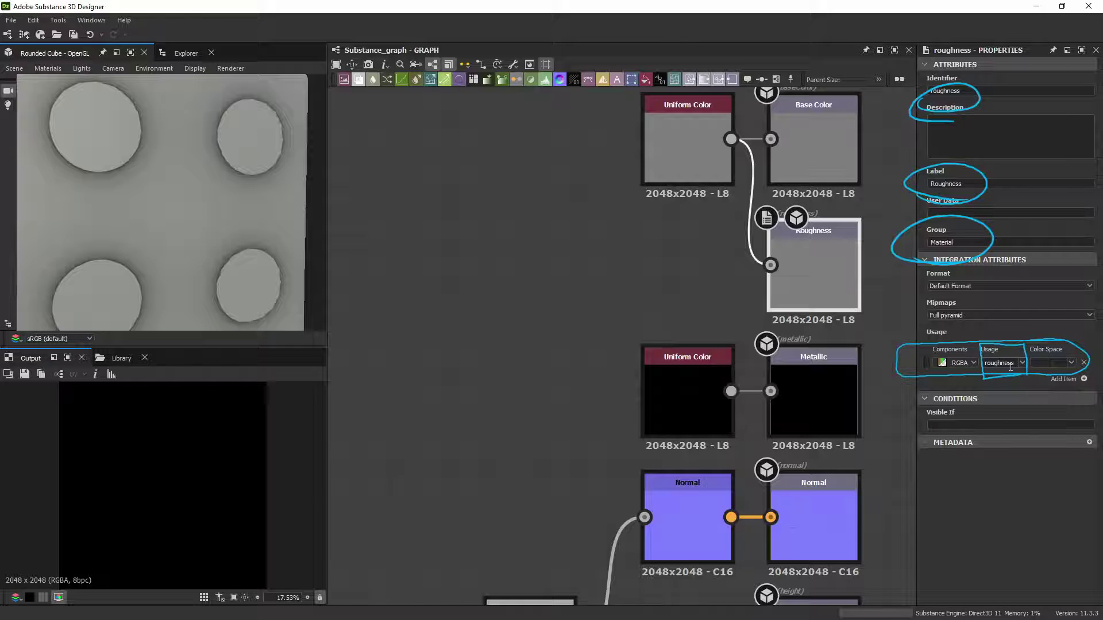
pyautogui.click(829, 380)
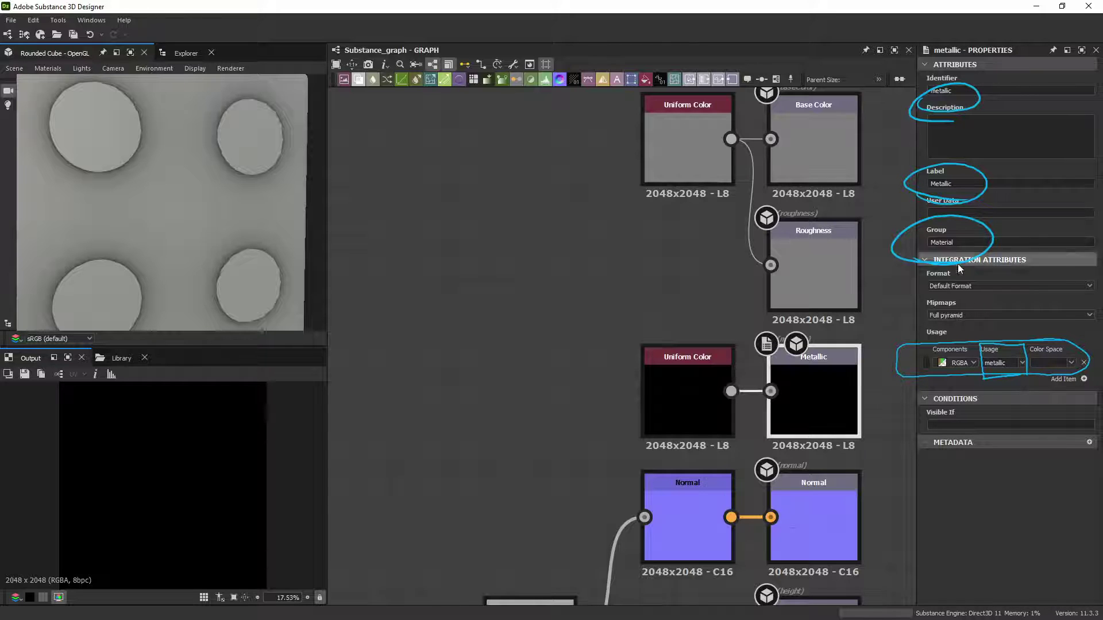
pyautogui.moveTo(833, 362); pyautogui.dragTo(833, 204, button='middle')
pyautogui.click(827, 348)
pyautogui.moveTo(827, 348)
pyautogui.mouseDown(button='middle')
pyautogui.moveTo(826, 251)
pyautogui.moveTo(840, 440)
pyautogui.mouseUp(button='middle')
pyautogui.click(811, 340)
pyautogui.moveTo(839, 247); pyautogui.dragTo(839, 413, button='middle')
pyautogui.moveTo(816, 230)
pyautogui.mouseDown(button='middle')
pyautogui.moveTo(808, 379)
pyautogui.moveTo(808, 247)
pyautogui.mouseUp(button='middle')
# Set the new output's identifier to emissive, label to Emissive, and group to Material.
pyautogui.click(807, 251)
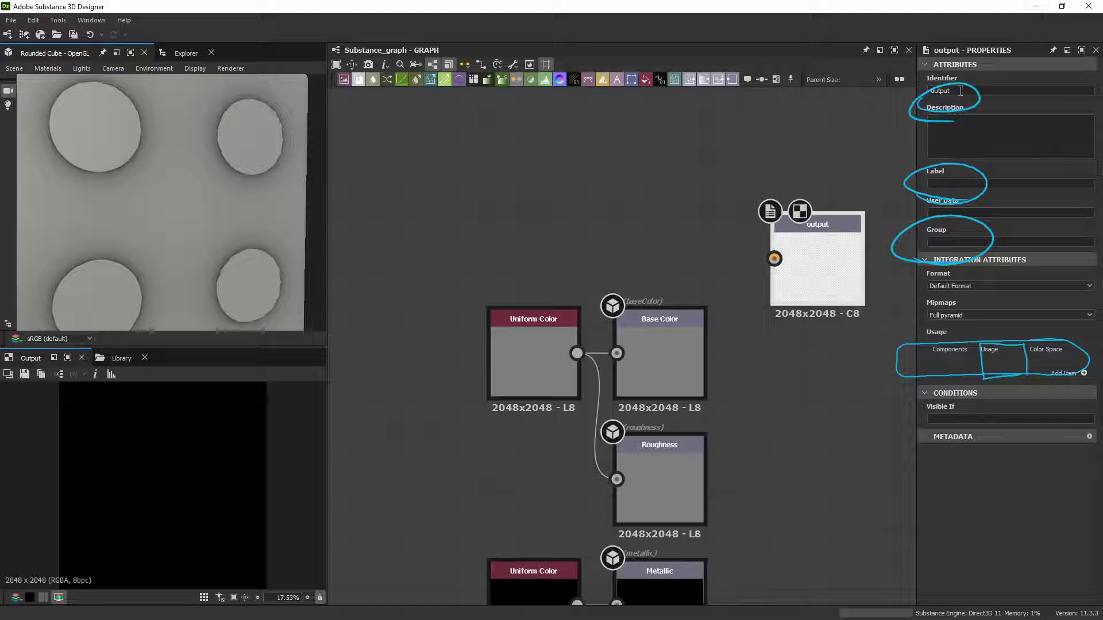
pyautogui.moveTo(953, 91); pyautogui.dragTo(914, 91)
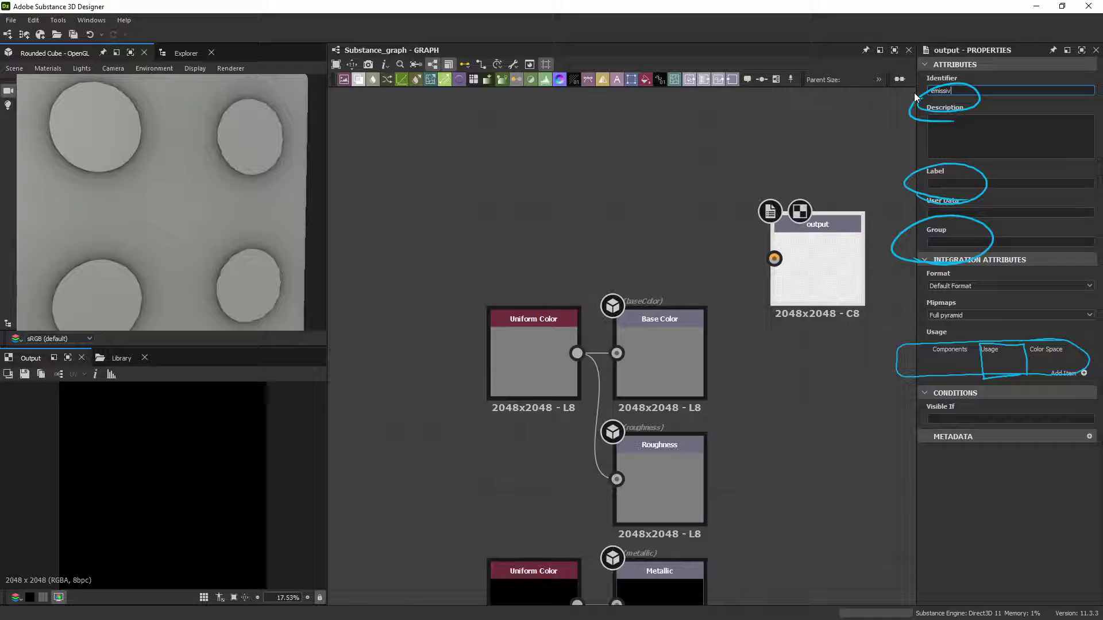
pyautogui.write('emissive')
pyautogui.press('Tab')
pyautogui.press('Tab')
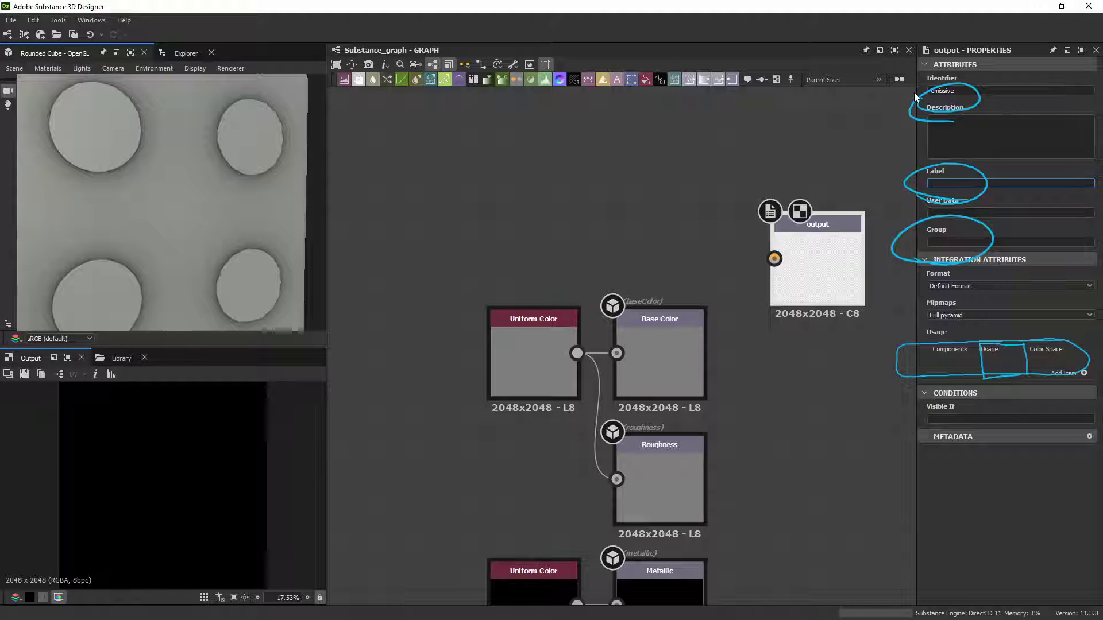
pyautogui.write('Emissive')
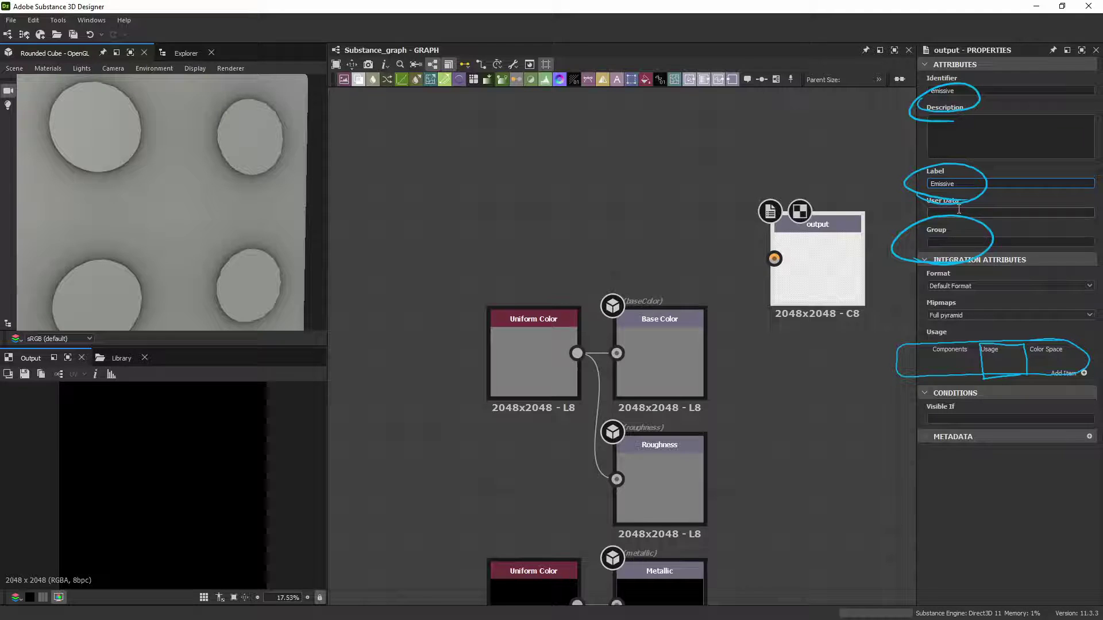
pyautogui.click(951, 242)
pyautogui.write('Material')
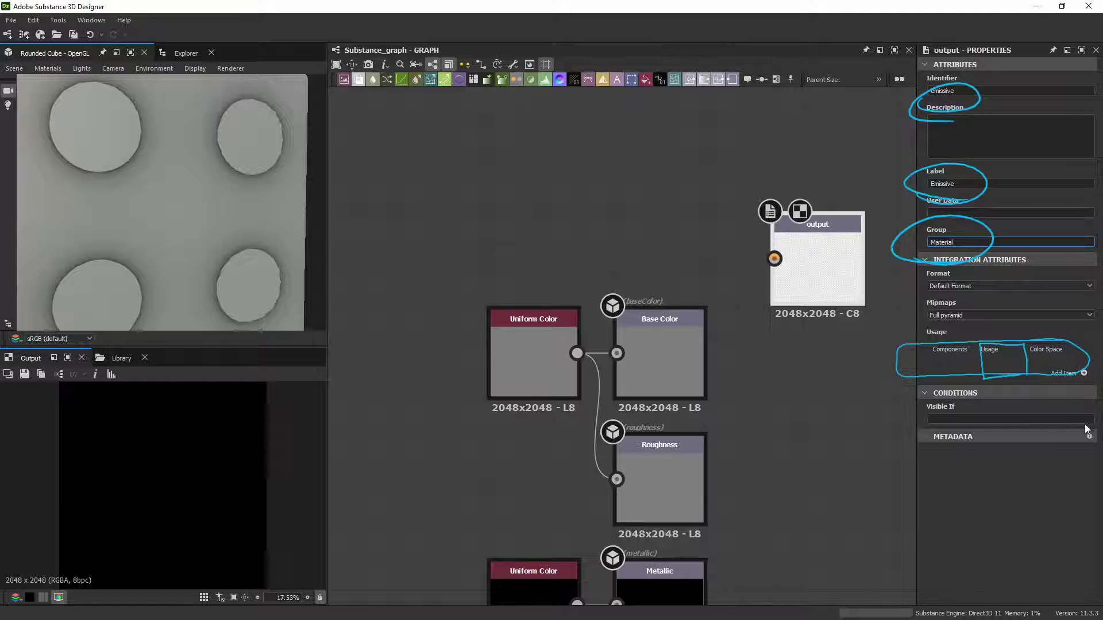
# Add a usage entry to the Emissive output and set its usage type to emissive.
pyautogui.click(1084, 375)
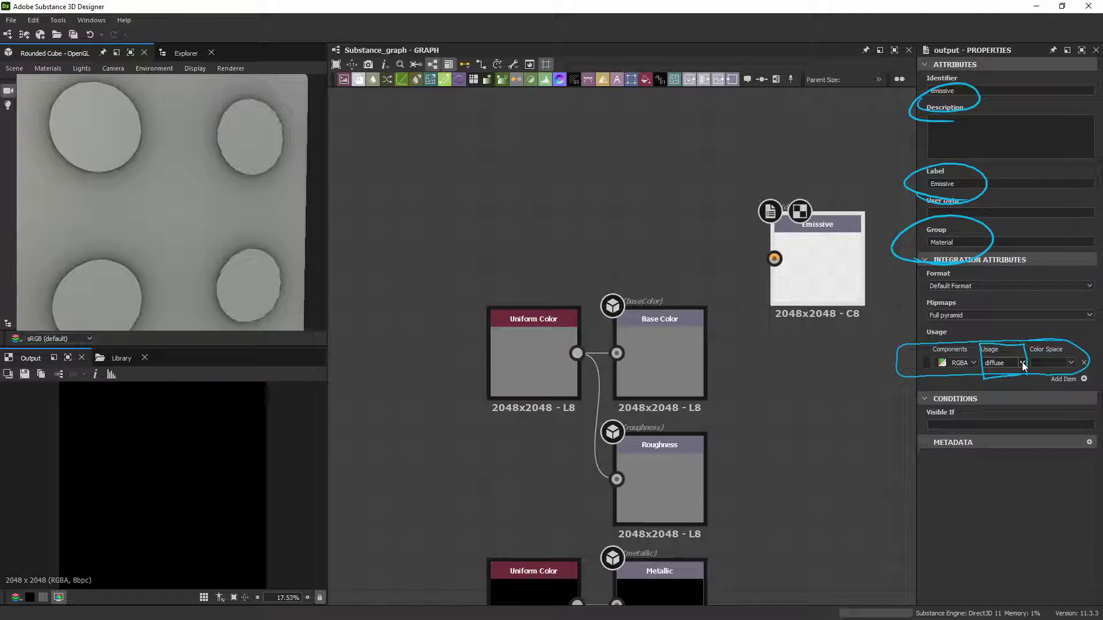
pyautogui.click(1023, 364)
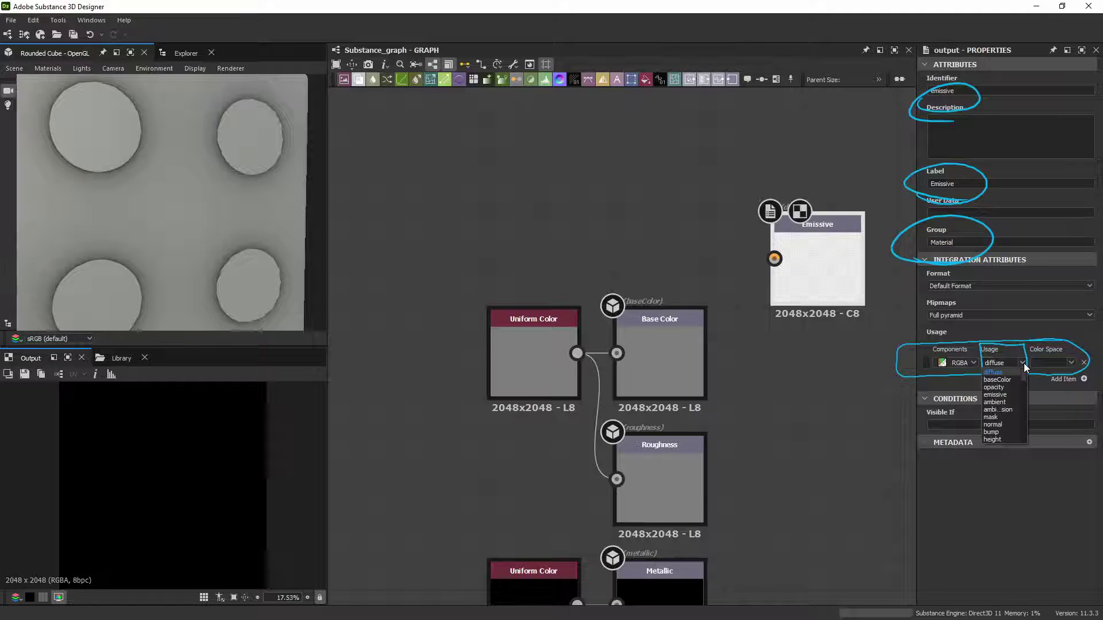
pyautogui.click(1013, 394)
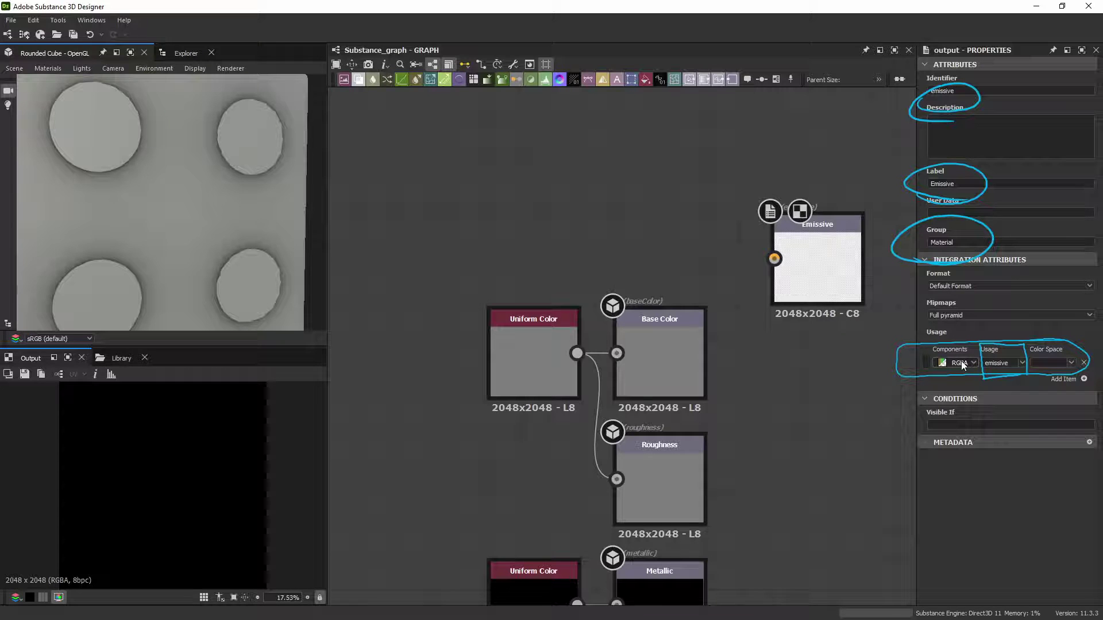
pyautogui.click(828, 298)
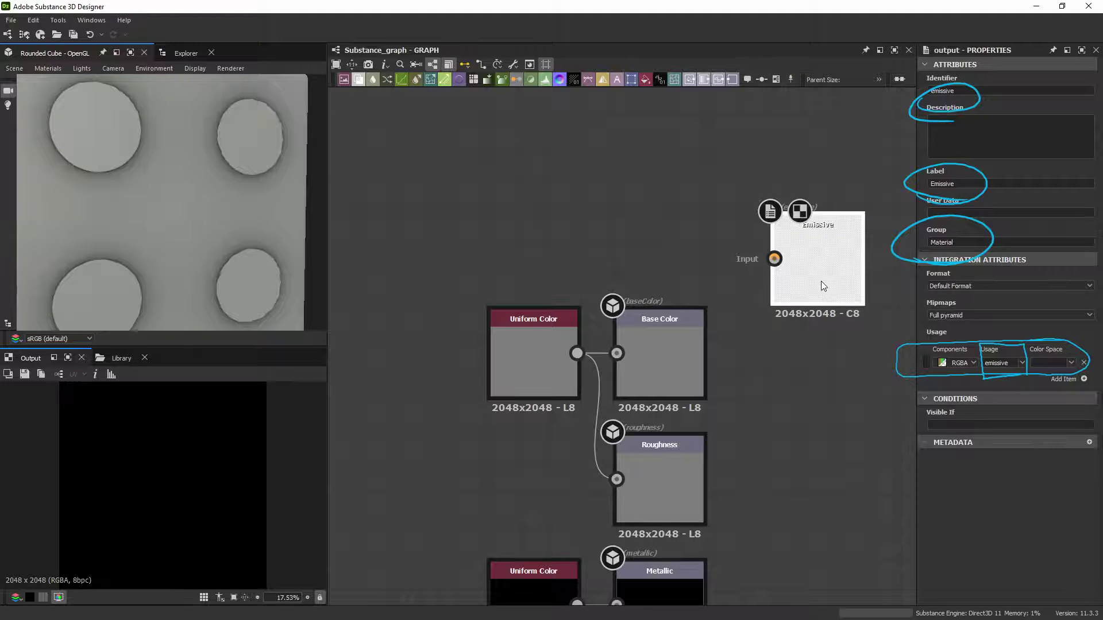
# Duplicate the Emissive output node, then undo the duplication.
pyautogui.hotkey('ctrl', 'd')
pyautogui.click(821, 391)
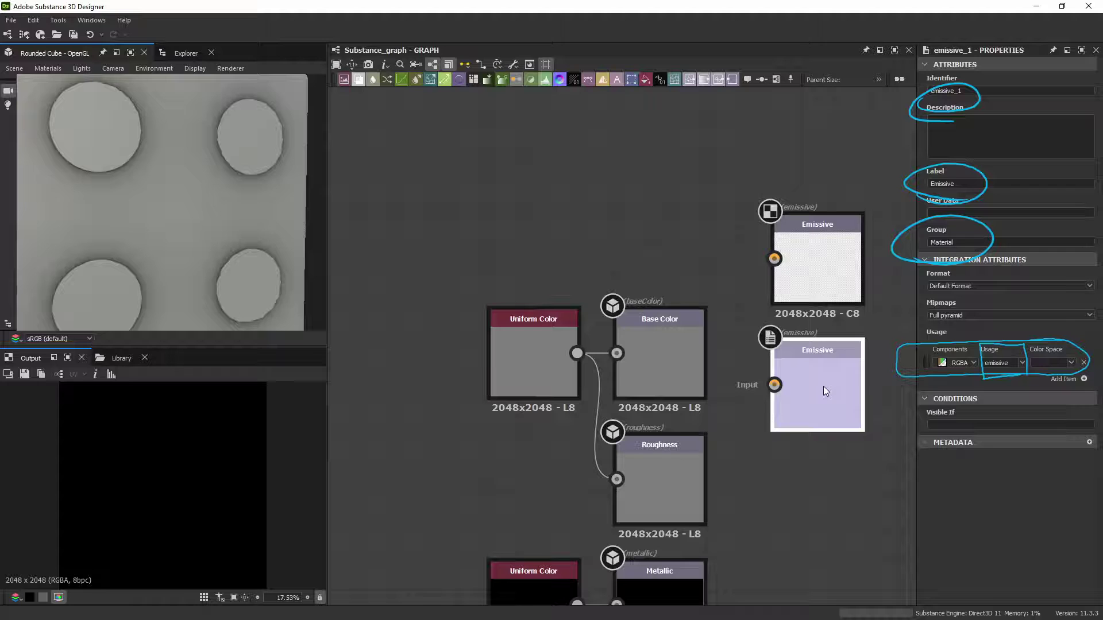
pyautogui.hotkey('ctrl', 'z')
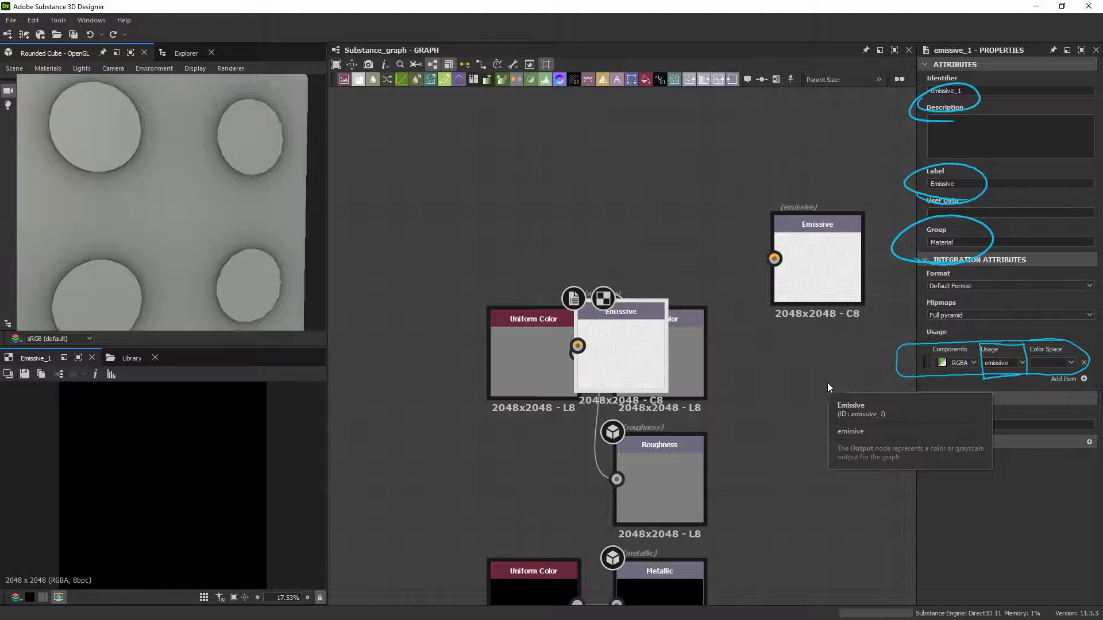
pyautogui.hotkey('ctrl', 'z')
# Add a fresh Output node below Emissive and select its identifier for renaming.
pyautogui.press('space')
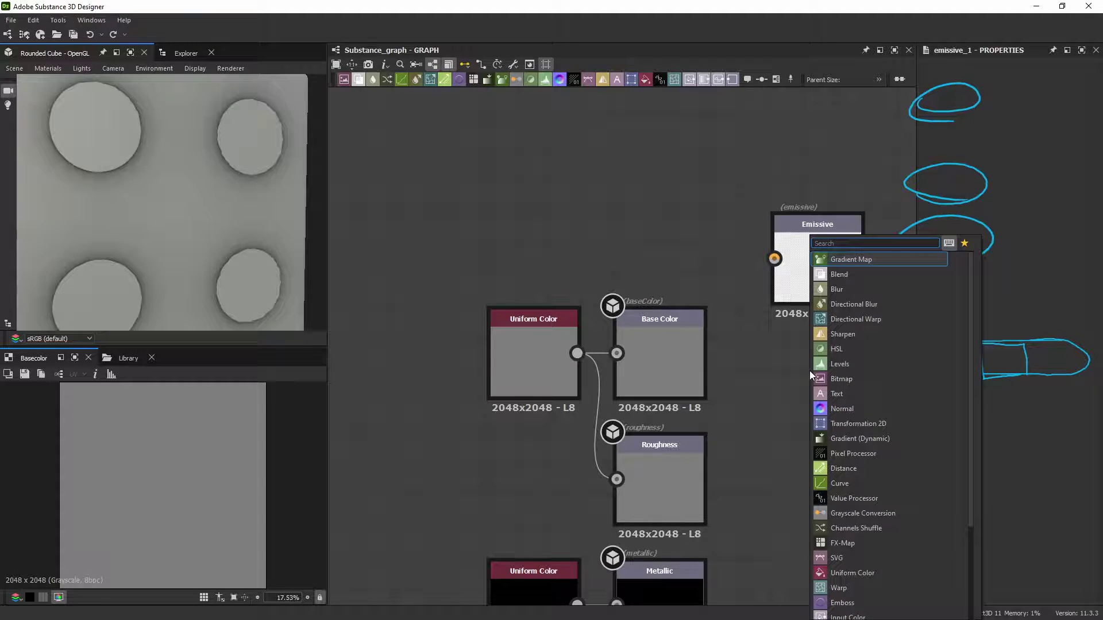
pyautogui.write('output')
pyautogui.press('Return')
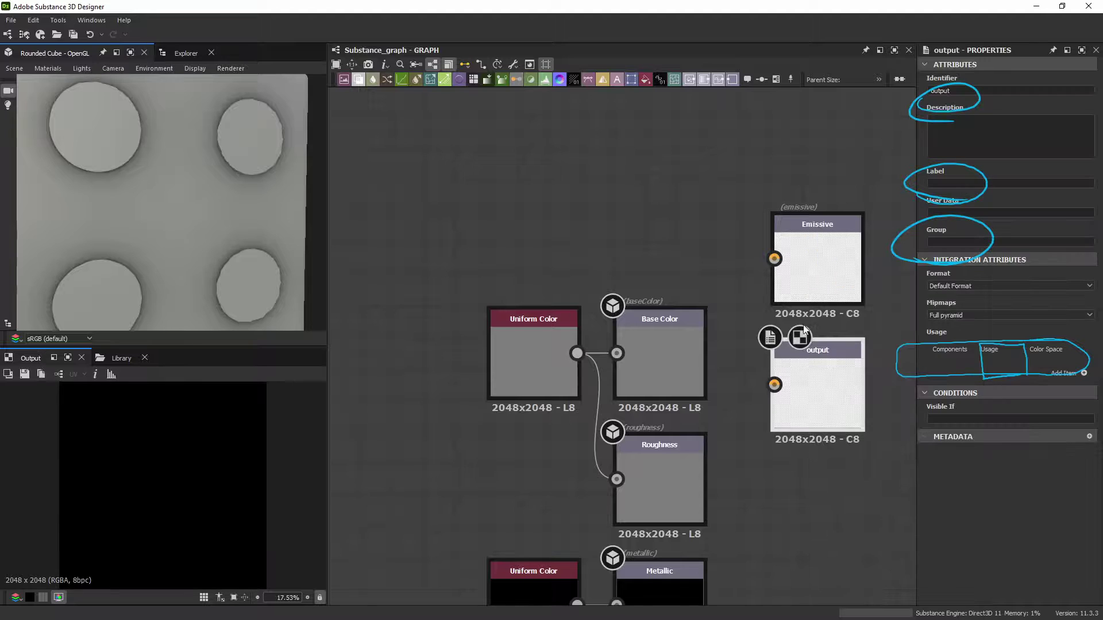
pyautogui.doubleClick(923, 90)
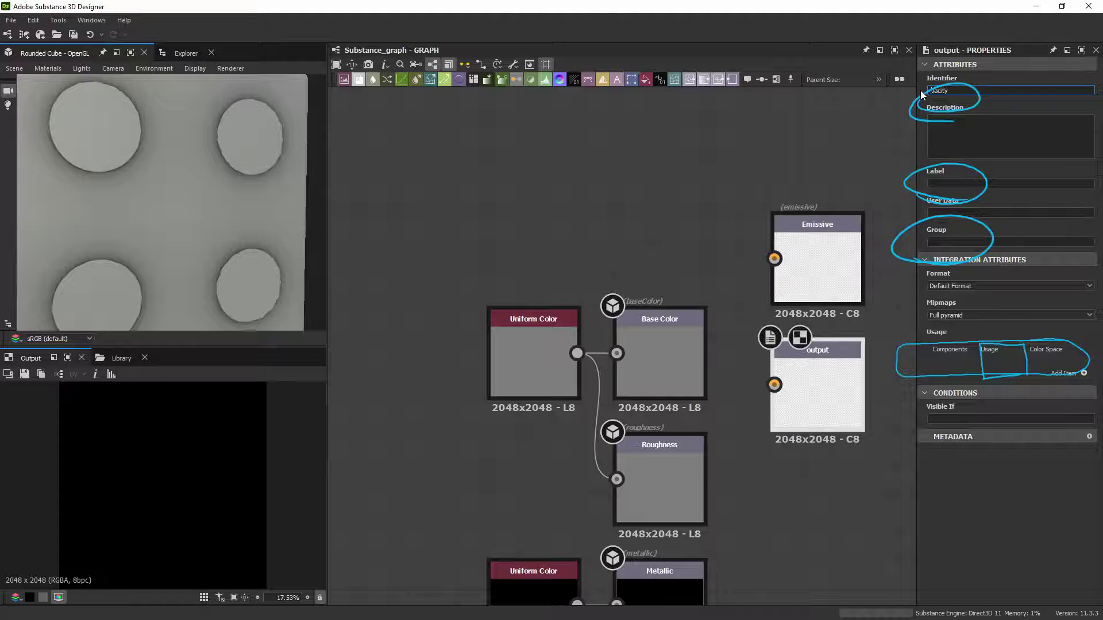
# Give the second output identifier opacity, label Opacity, group Material, and usage opacity.
pyautogui.press('Tab')
pyautogui.press('Tab')
pyautogui.write('Opa')
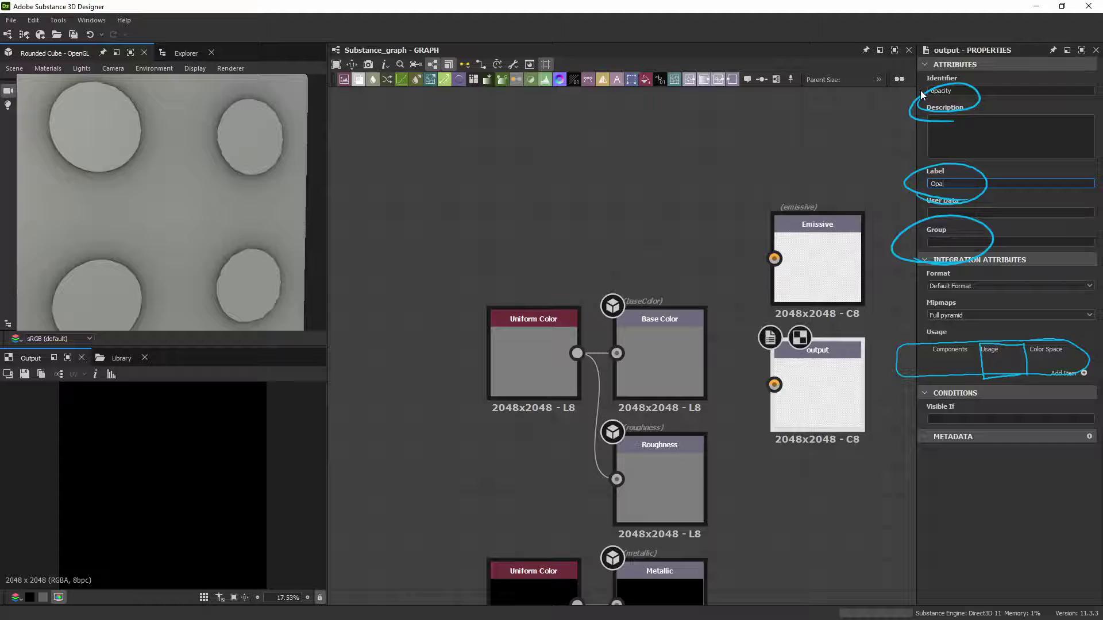
pyautogui.write('city')
pyautogui.press('Tab')
pyautogui.press('Tab')
pyautogui.write('Mater')
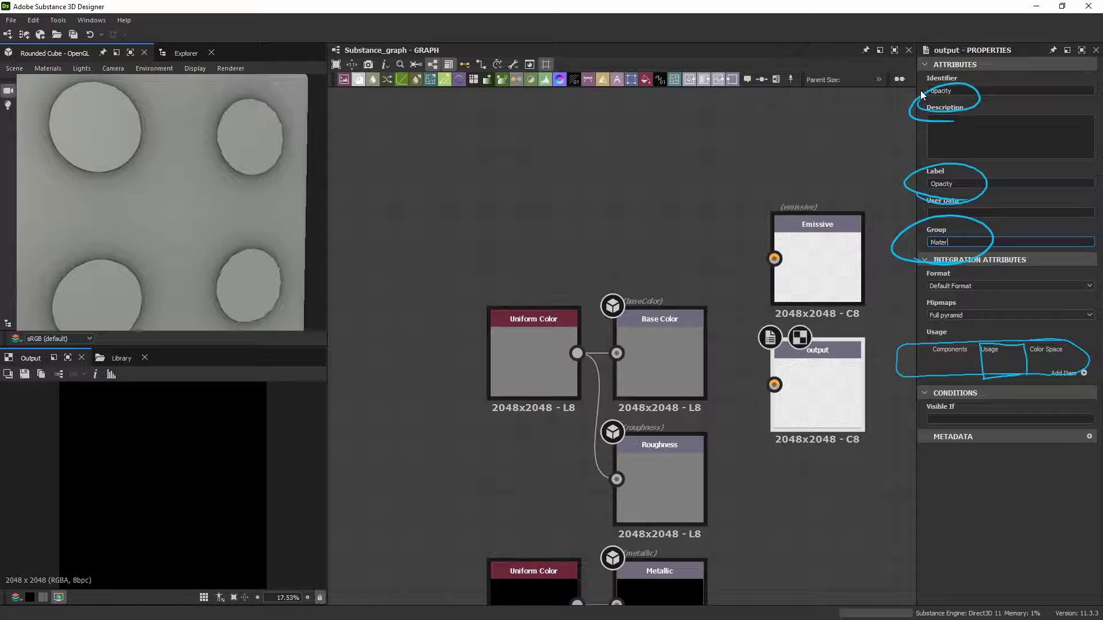
pyautogui.write('ial')
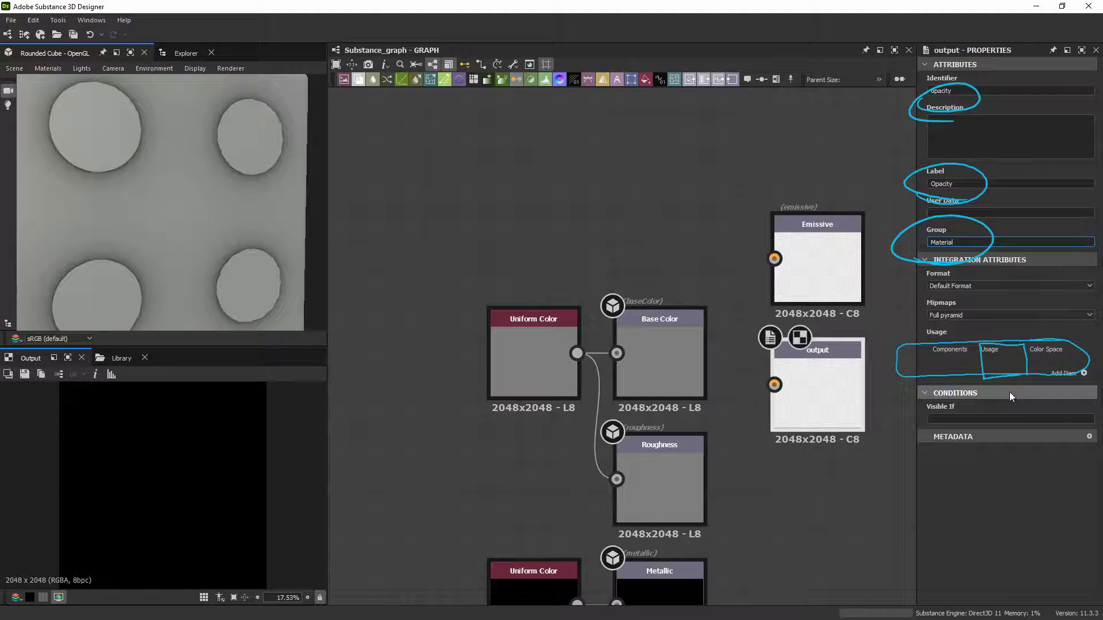
pyautogui.click(1083, 373)
pyautogui.click(1024, 363)
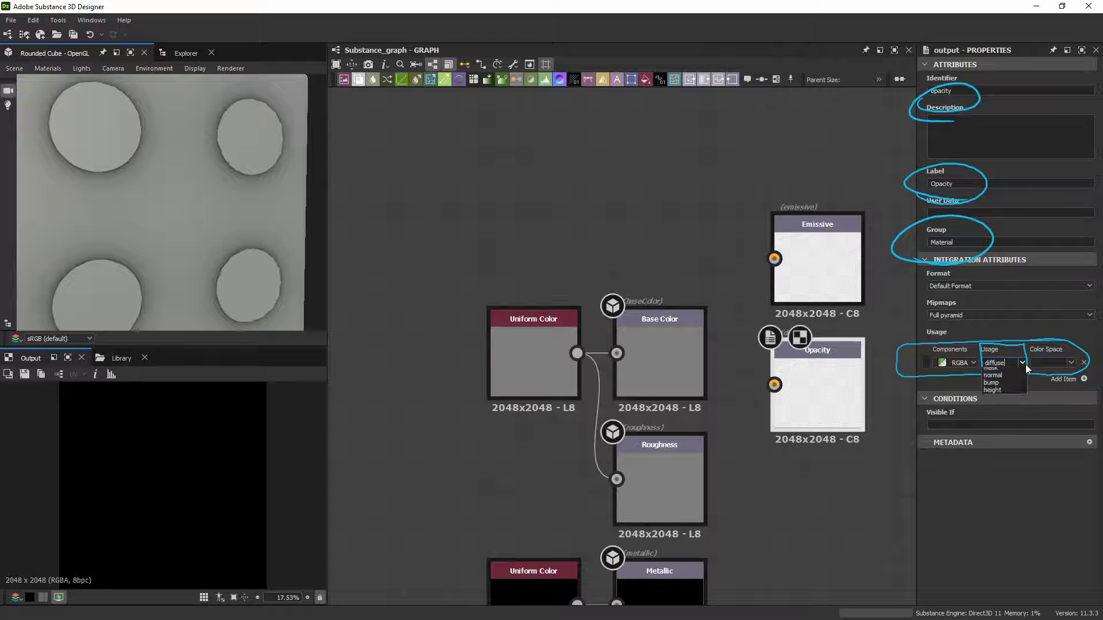
pyautogui.click(1002, 390)
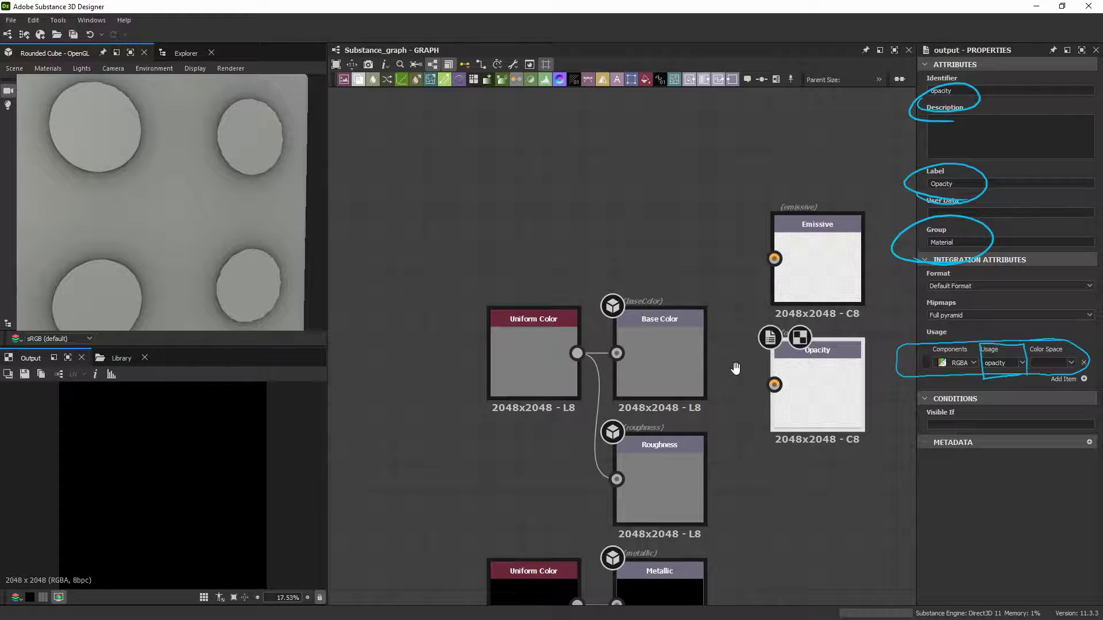
# Move the Uniform Color and Base Color nodes upward to make room in the column.
pyautogui.moveTo(738, 370); pyautogui.dragTo(716, 333, button='middle')
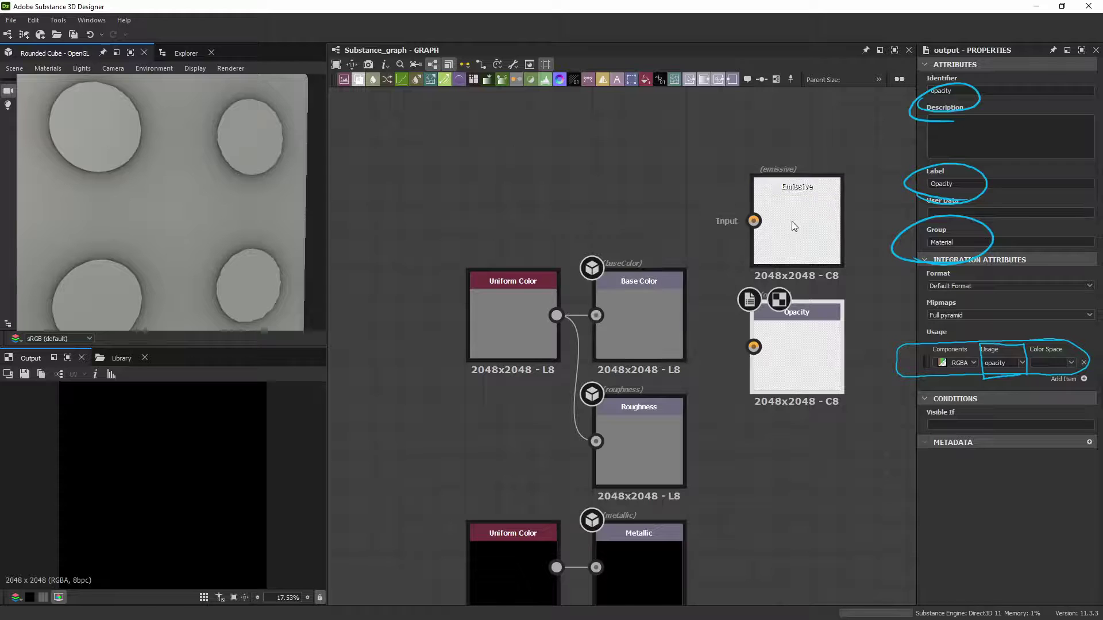
pyautogui.moveTo(708, 226); pyautogui.dragTo(552, 310)
pyautogui.moveTo(632, 330); pyautogui.dragTo(639, 211)
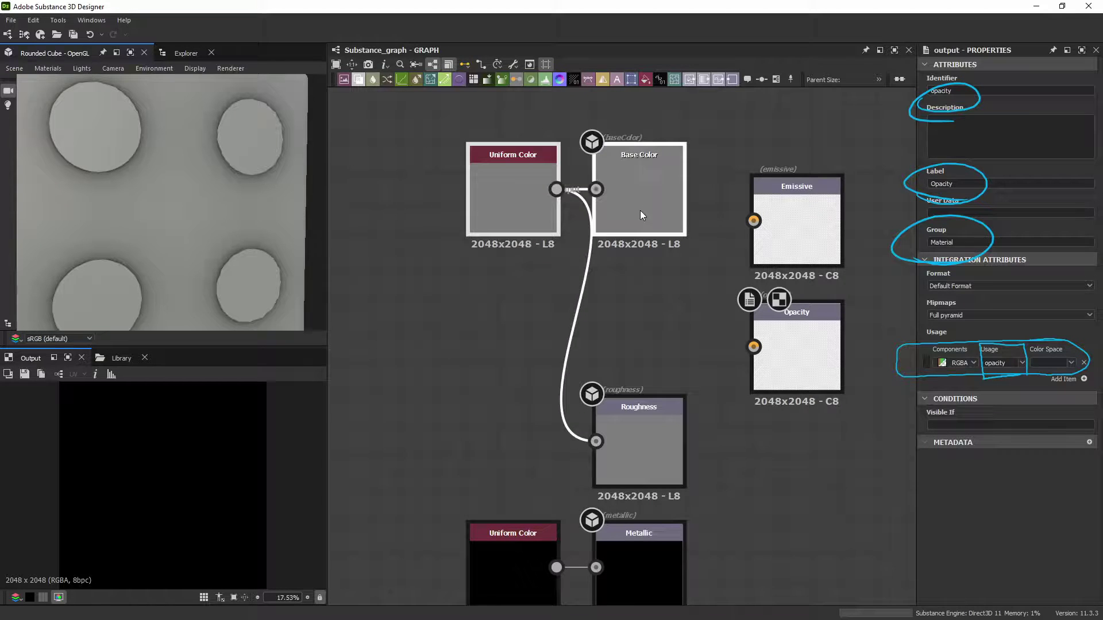
pyautogui.moveTo(792, 218); pyautogui.dragTo(650, 309)
# Shift the six output nodes up and place Opacity beneath the Metallic output.
pyautogui.scroll(-3, 664, 378)
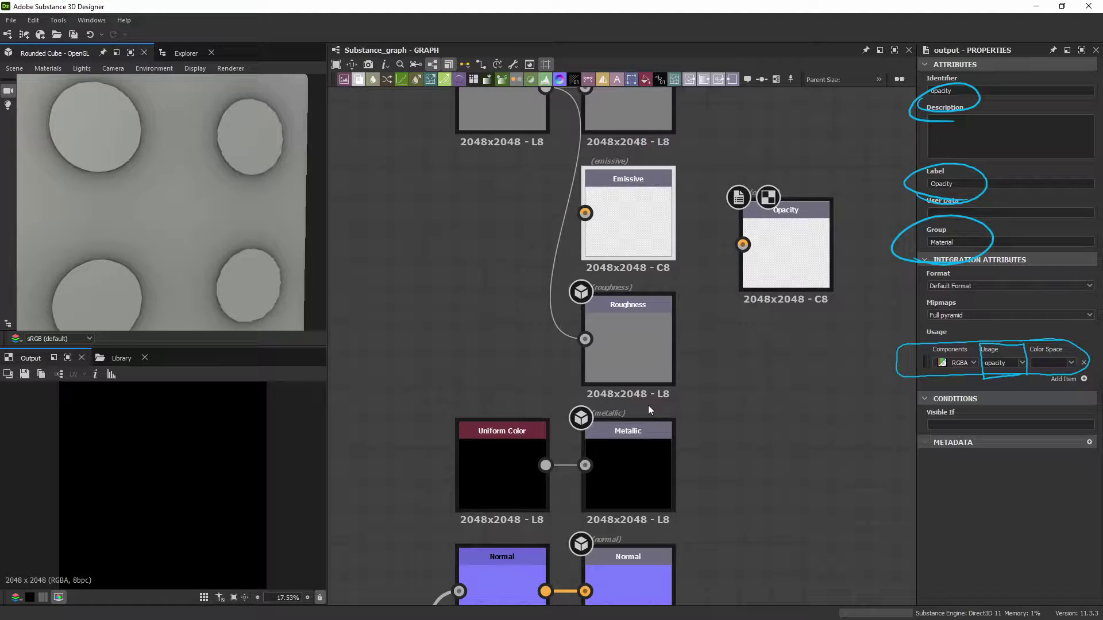
pyautogui.scroll(1, 701, 252)
pyautogui.moveTo(436, 95); pyautogui.dragTo(644, 422)
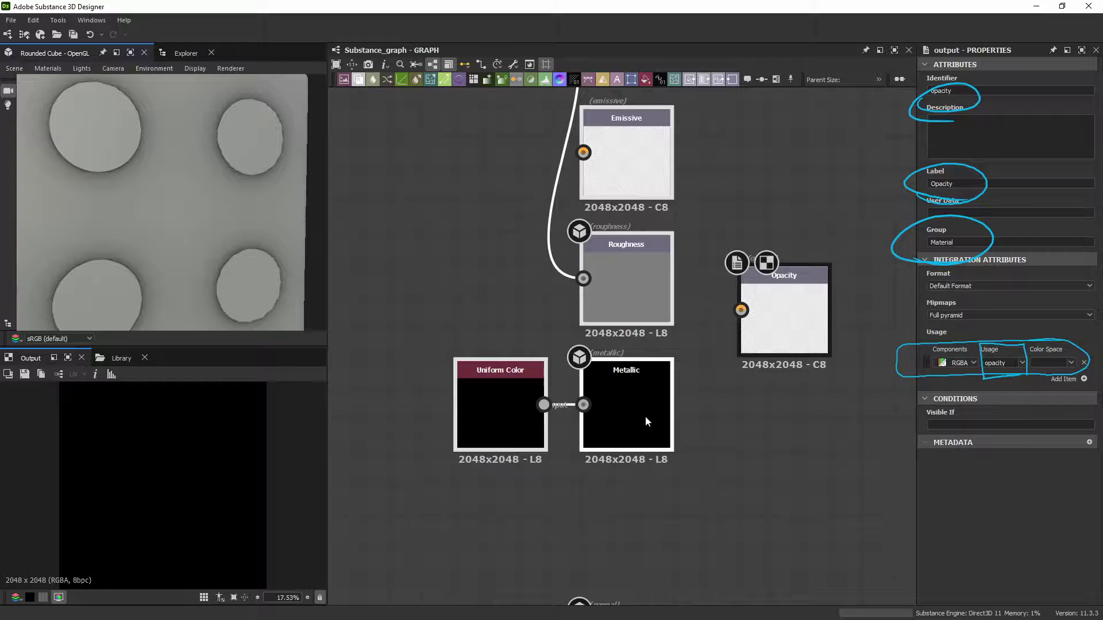
pyautogui.moveTo(756, 312); pyautogui.dragTo(615, 536)
pyautogui.moveTo(614, 536); pyautogui.dragTo(689, 297, button='middle')
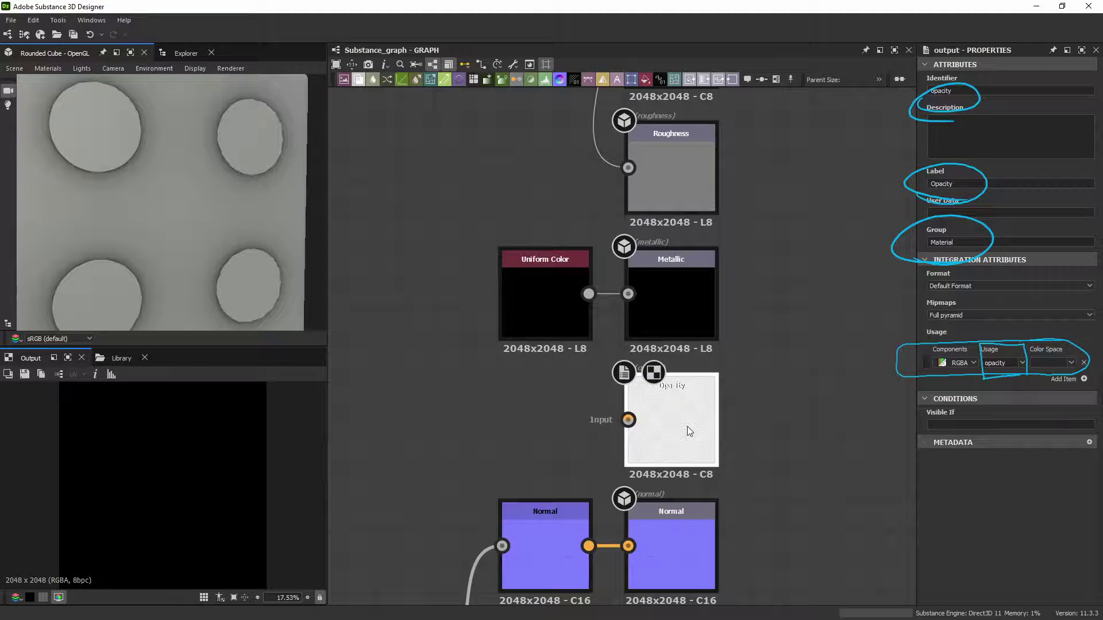
pyautogui.moveTo(766, 288); pyautogui.dragTo(800, 364, button='middle')
pyautogui.scroll(-3, 794, 323)
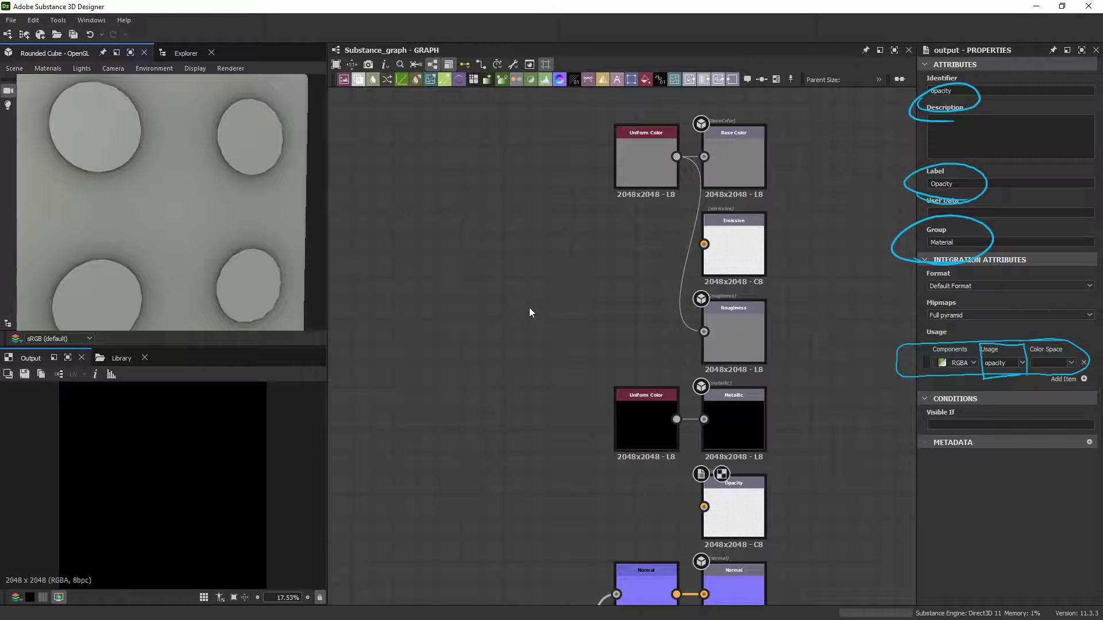
# Add a Text node reading 'COOL' and wire it into the Emissive output.
pyautogui.press('space')
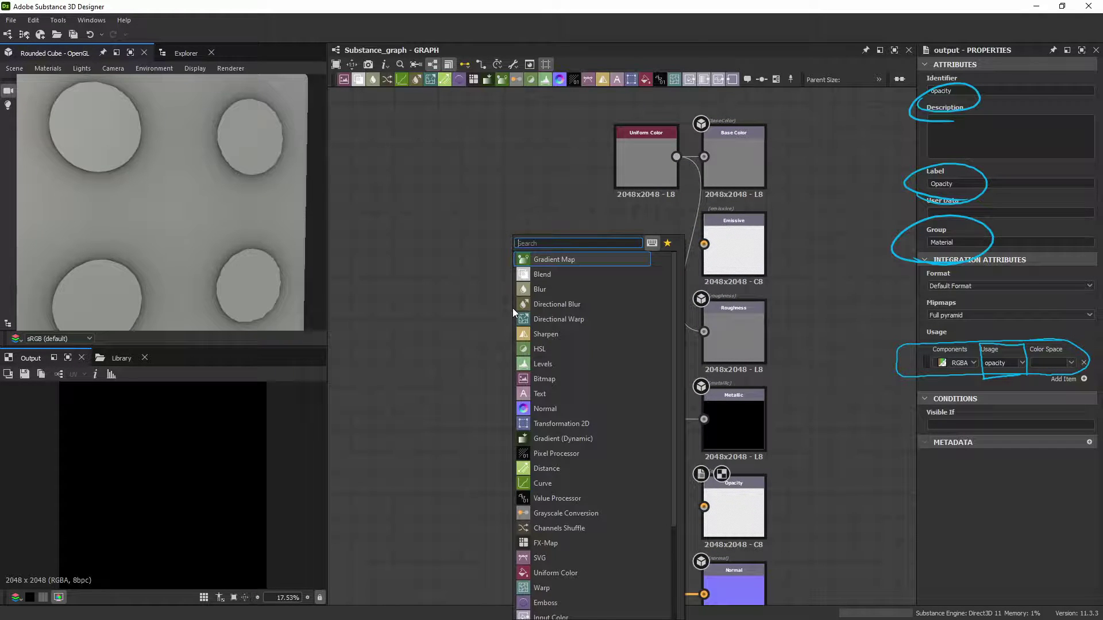
pyautogui.write('text')
pyautogui.press('Return')
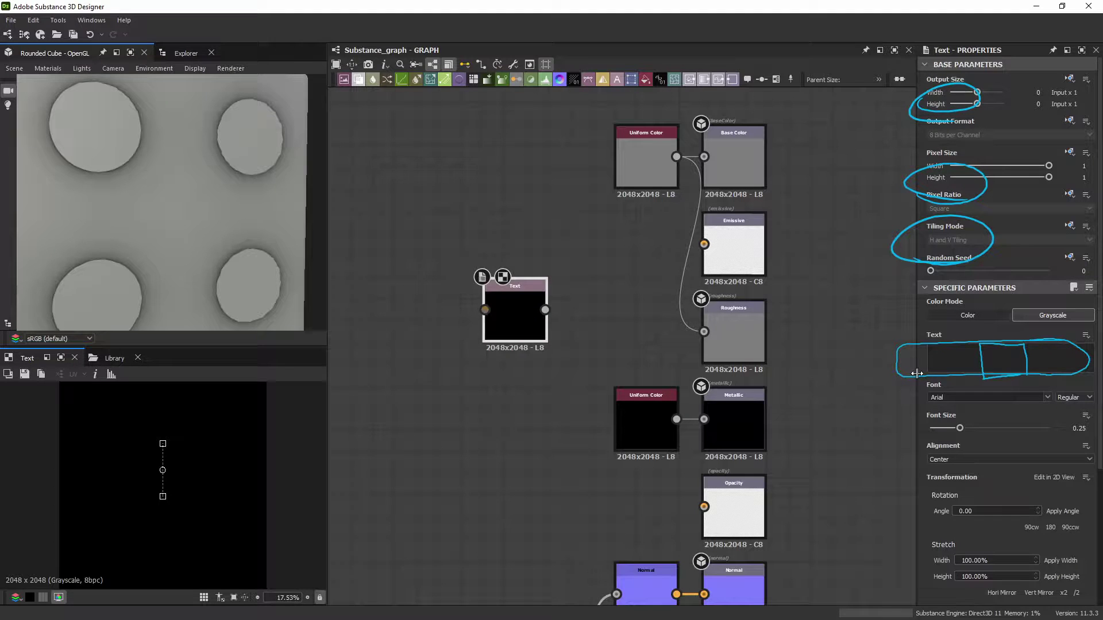
pyautogui.click(948, 354)
pyautogui.write('COOL')
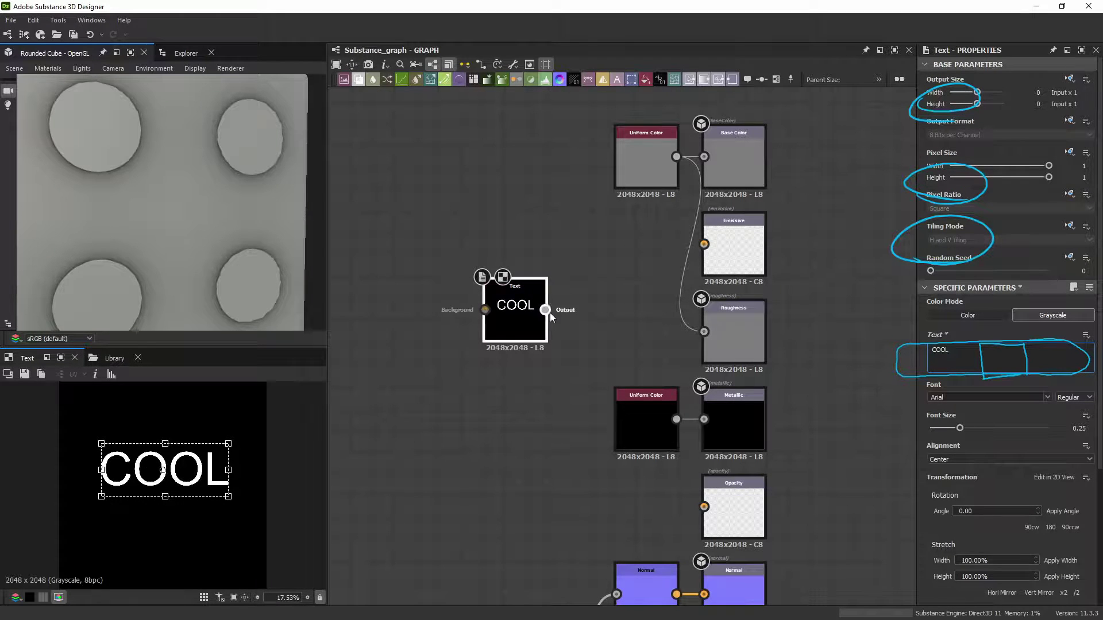
pyautogui.moveTo(545, 310); pyautogui.dragTo(704, 245)
pyautogui.moveTo(196, 222)
pyautogui.mouseDown()
pyautogui.moveTo(229, 229)
pyautogui.moveTo(175, 215)
pyautogui.mouseUp()
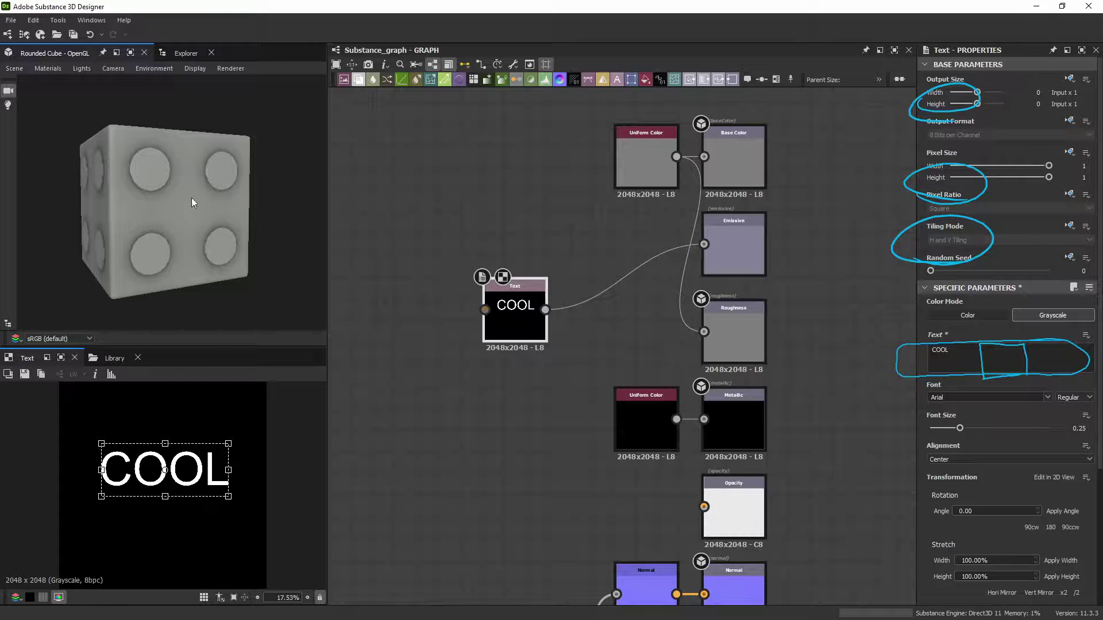
# Send the graph outputs to the 3D view from the graph context menu.
pyautogui.rightClick(451, 183)
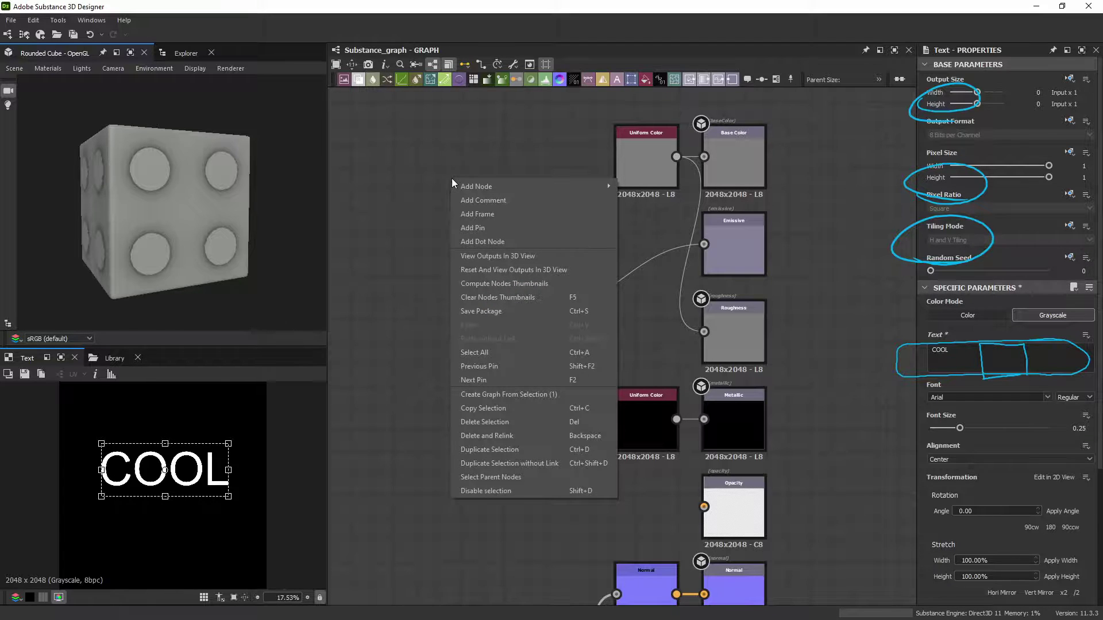
pyautogui.click(543, 256)
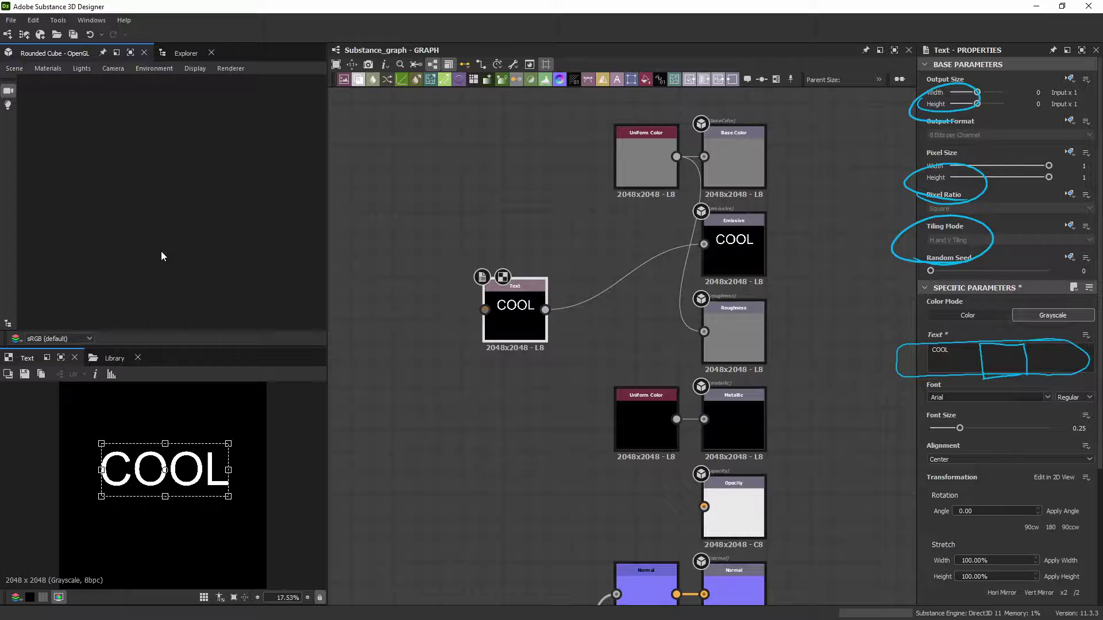
# Add a Shape node with the Bell pattern and connect it to the Opacity output.
pyautogui.press('space')
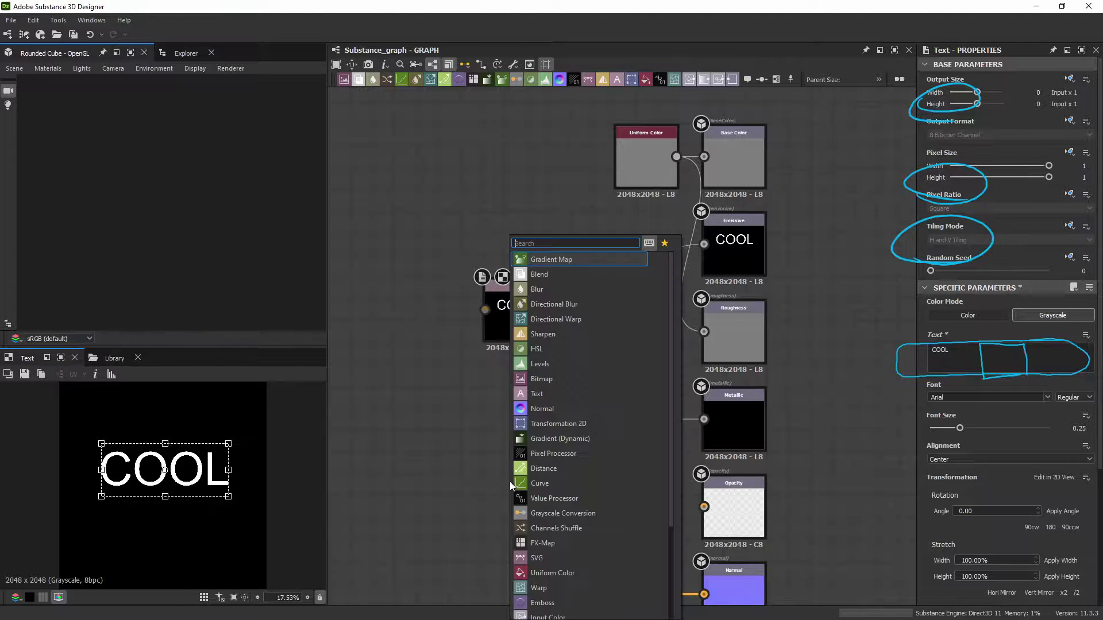
pyautogui.write('shape')
pyautogui.press('Return')
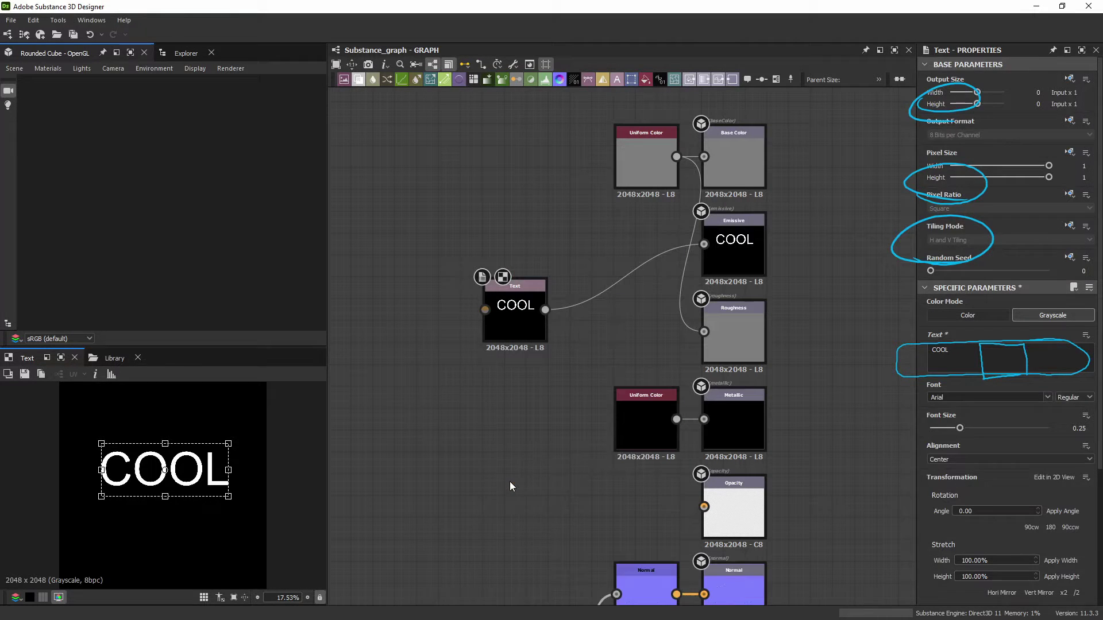
pyautogui.scroll(-3, 963, 465)
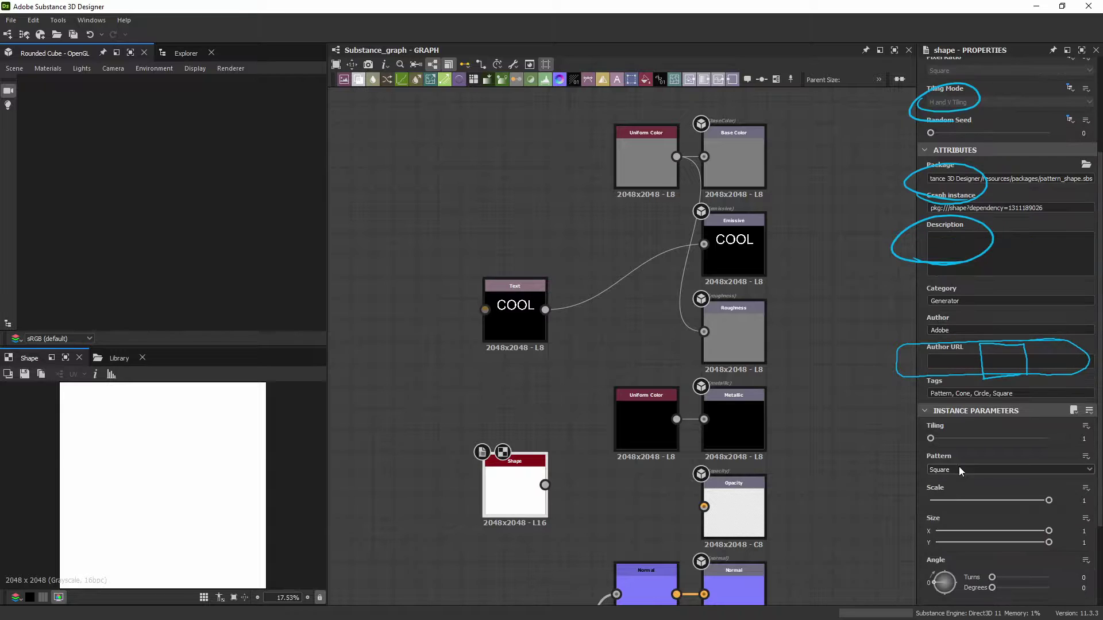
pyautogui.click(959, 469)
pyautogui.click(959, 502)
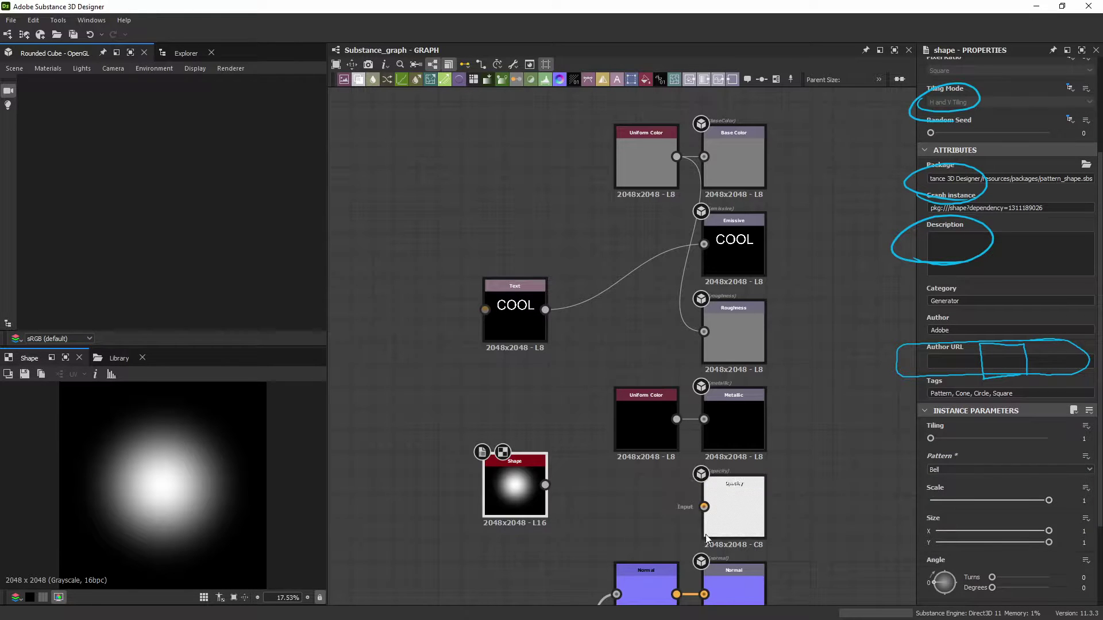
pyautogui.moveTo(545, 485); pyautogui.dragTo(704, 506)
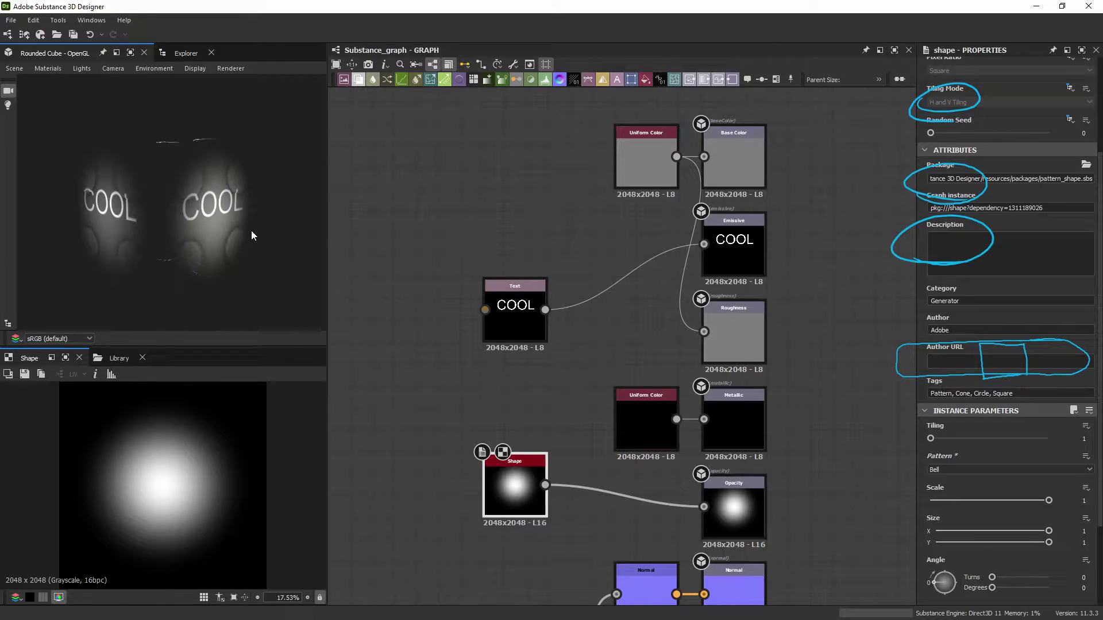
pyautogui.moveTo(251, 229)
pyautogui.mouseDown()
pyautogui.moveTo(178, 189)
pyautogui.moveTo(254, 277)
pyautogui.moveTo(188, 226)
pyautogui.moveTo(150, 229)
pyautogui.moveTo(97, 193)
pyautogui.moveTo(149, 212)
pyautogui.moveTo(167, 202)
pyautogui.moveTo(261, 219)
pyautogui.mouseUp()
# Nudge the COOL text slightly off centre in the 2D view.
pyautogui.click(532, 314)
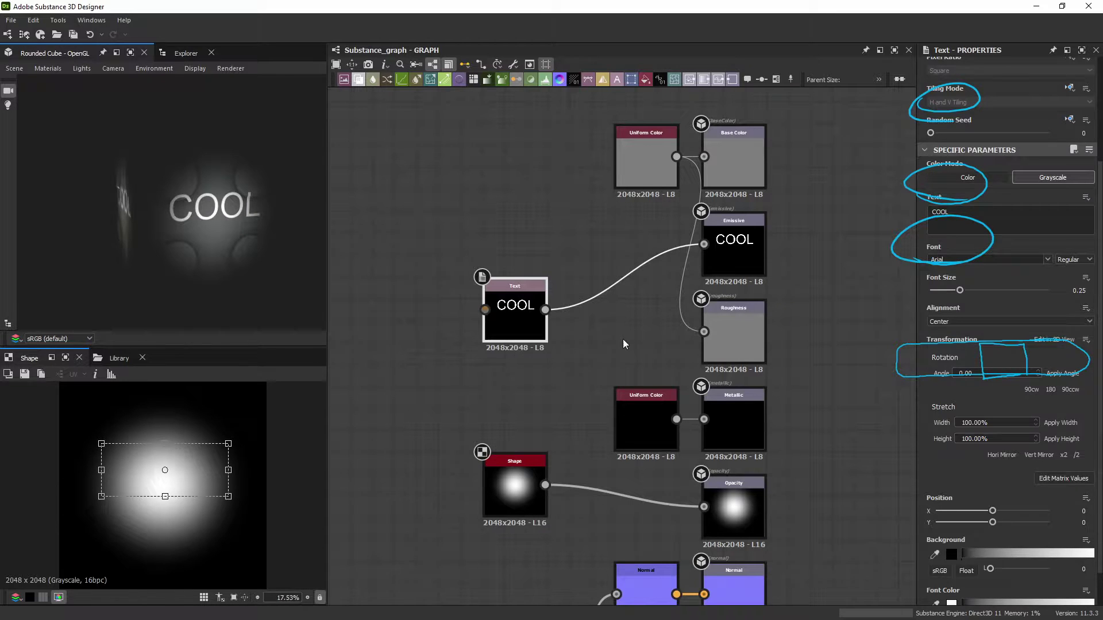
pyautogui.moveTo(203, 485); pyautogui.dragTo(208, 463)
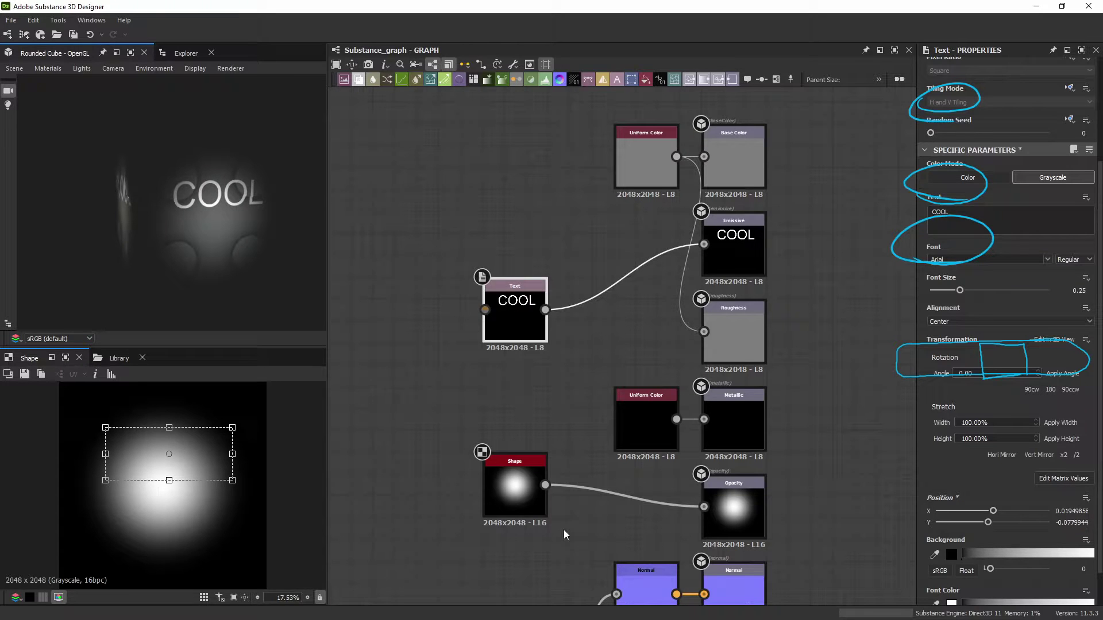
pyautogui.click(468, 399)
# Add a grayscale Uniform Color node with output color raised to 255 white.
pyautogui.press('space')
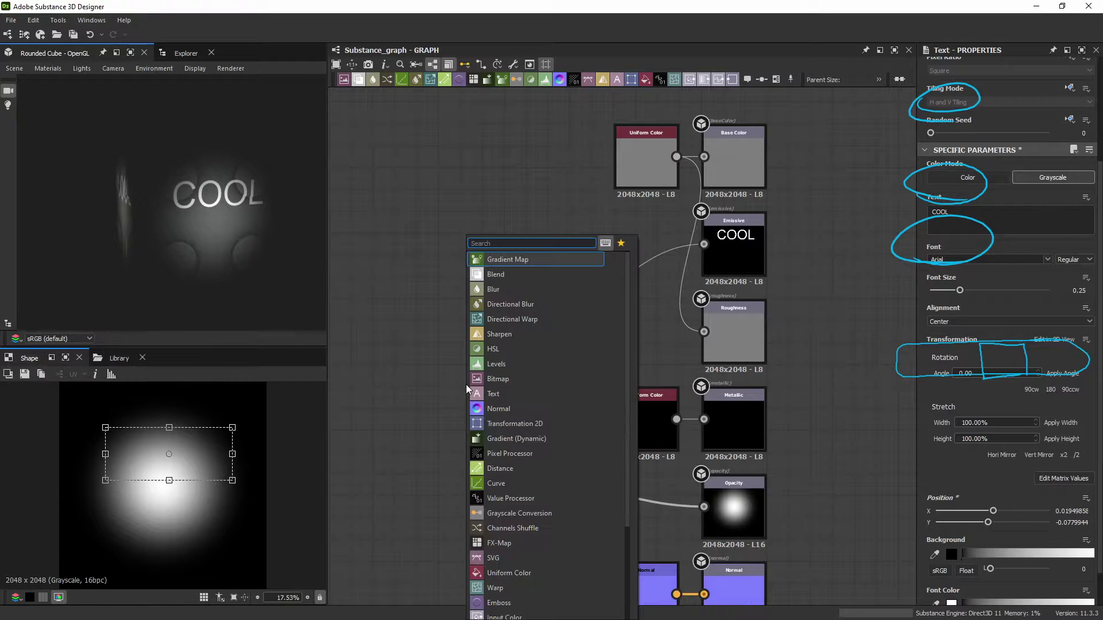
pyautogui.write('uni')
pyautogui.press('Return')
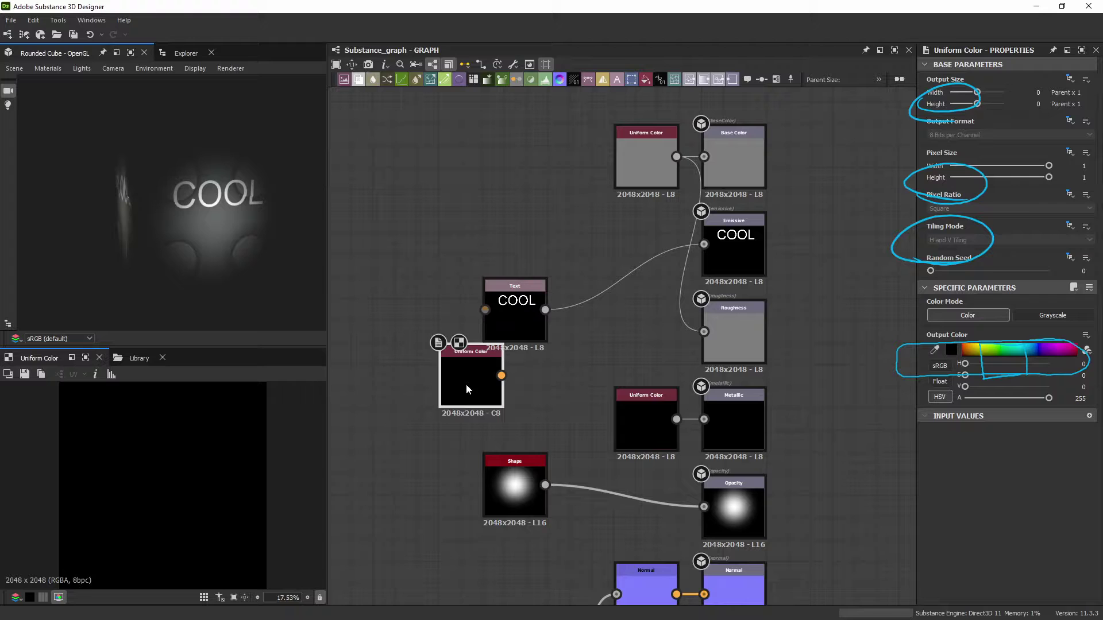
pyautogui.click(1052, 315)
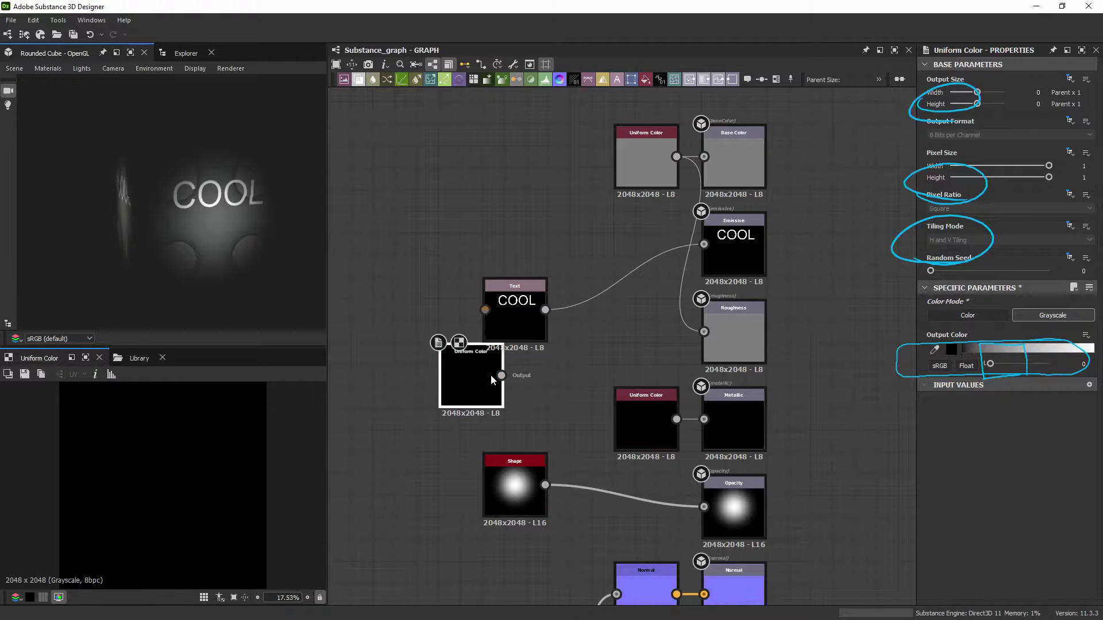
pyautogui.moveTo(990, 363); pyautogui.dragTo(1051, 363)
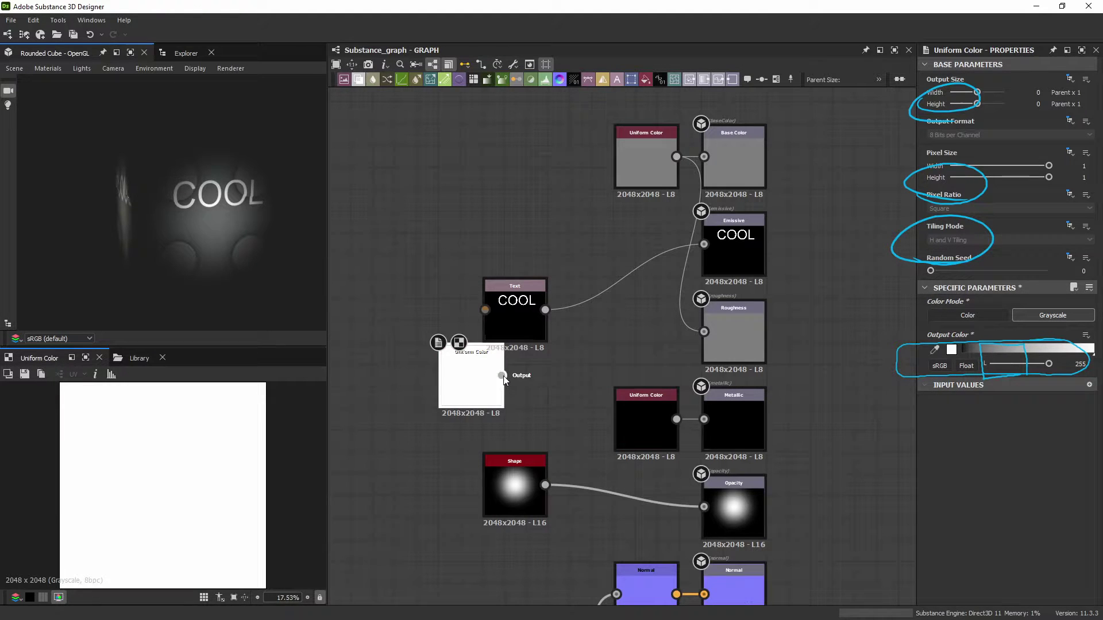
# Connect the white Uniform Color to Opacity and delete the Shape node.
pyautogui.moveTo(502, 376); pyautogui.dragTo(697, 505)
pyautogui.moveTo(491, 384); pyautogui.dragTo(666, 515)
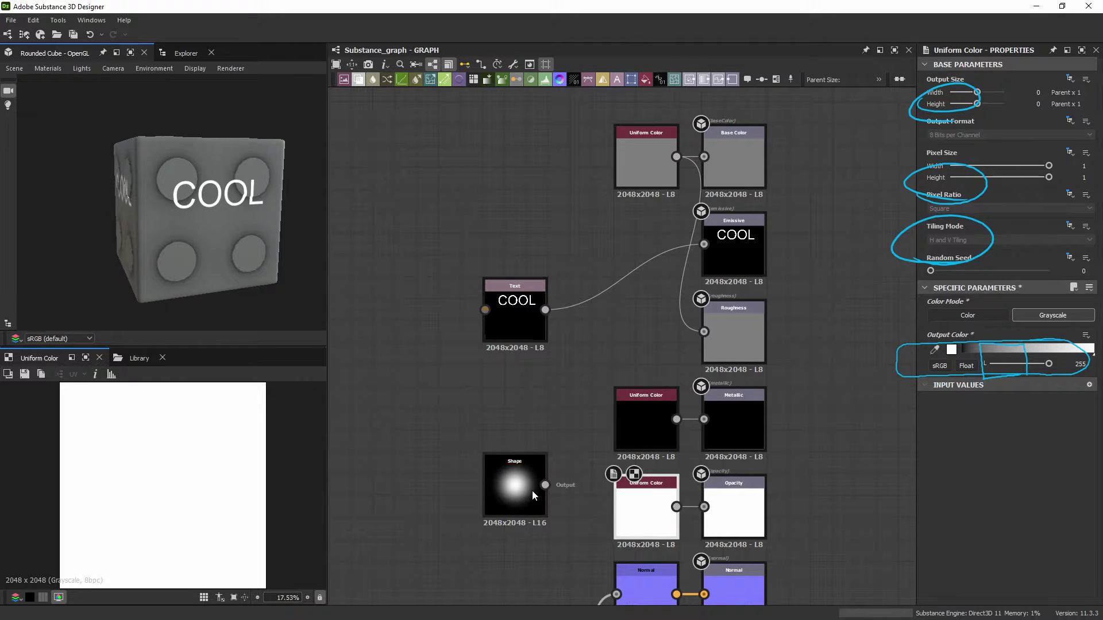
pyautogui.click(511, 490)
pyautogui.press('Delete')
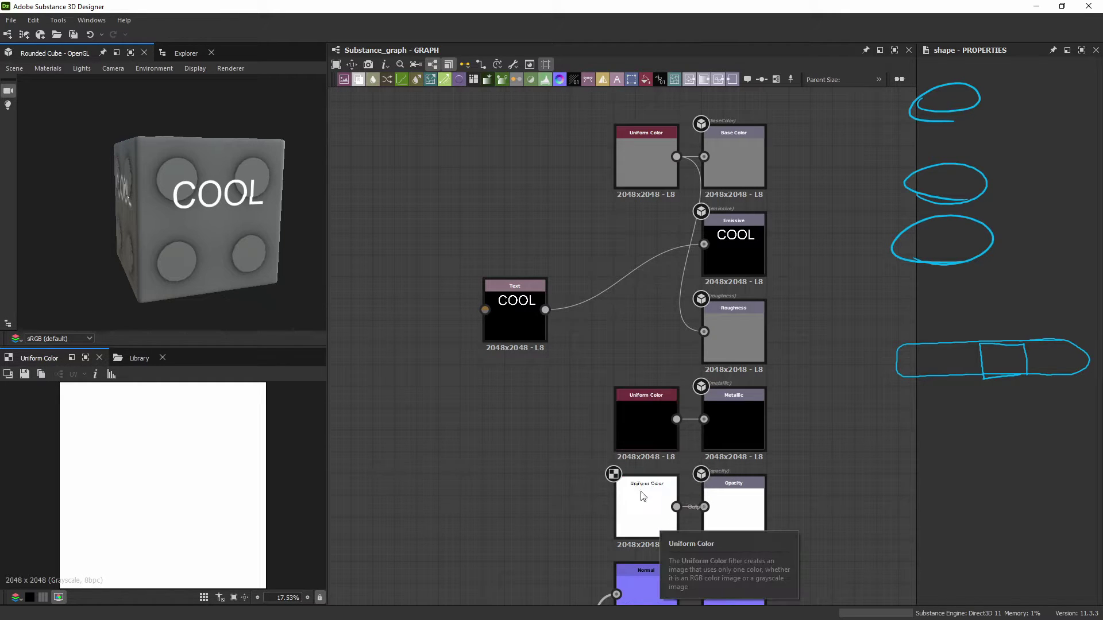
# Add a black grayscale Uniform Color node and connect it to the Emissive output.
pyautogui.press('space')
pyautogui.write('uni')
pyautogui.press('Return')
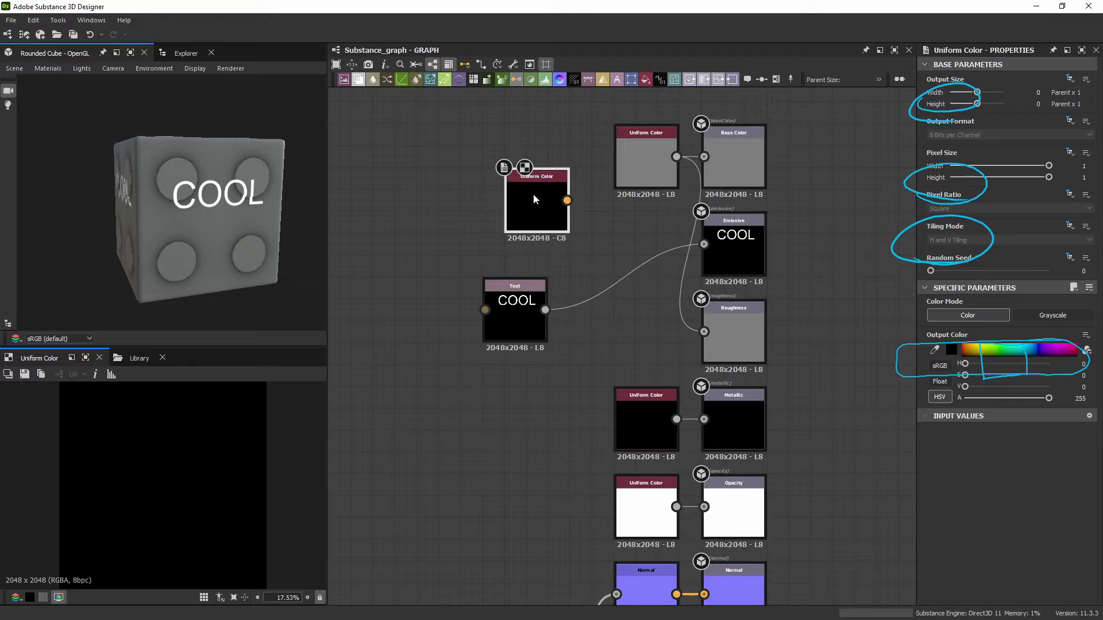
pyautogui.click(1037, 317)
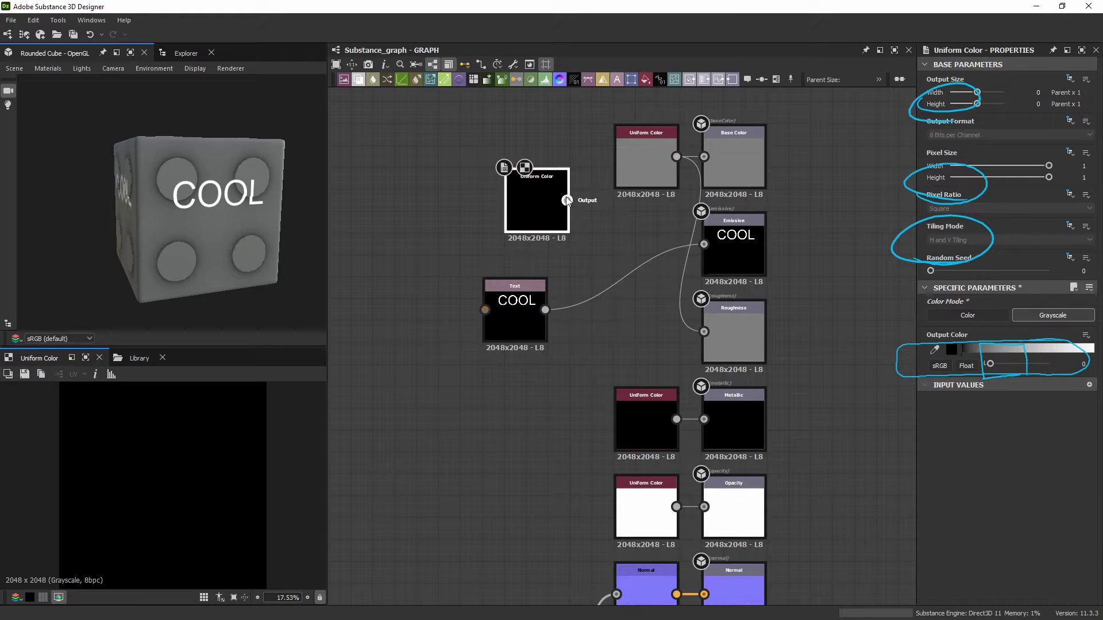
pyautogui.moveTo(567, 200); pyautogui.dragTo(704, 244)
# Delete the COOL Text node and place the black Uniform Color beside Emissive.
pyautogui.click(500, 307)
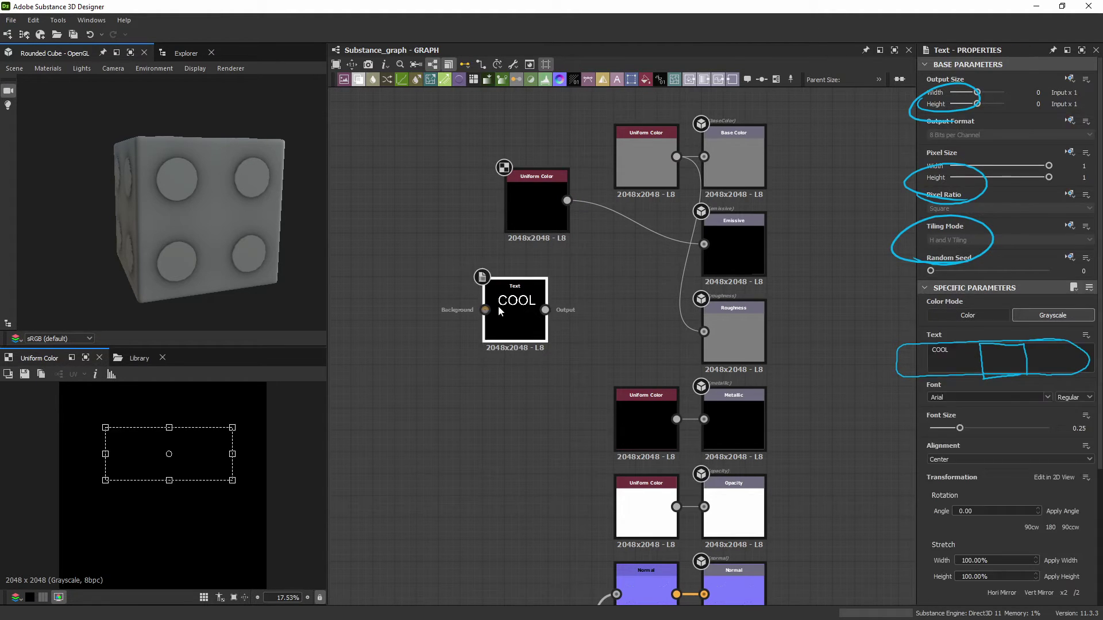
pyautogui.press('Delete')
pyautogui.moveTo(539, 209); pyautogui.dragTo(651, 254)
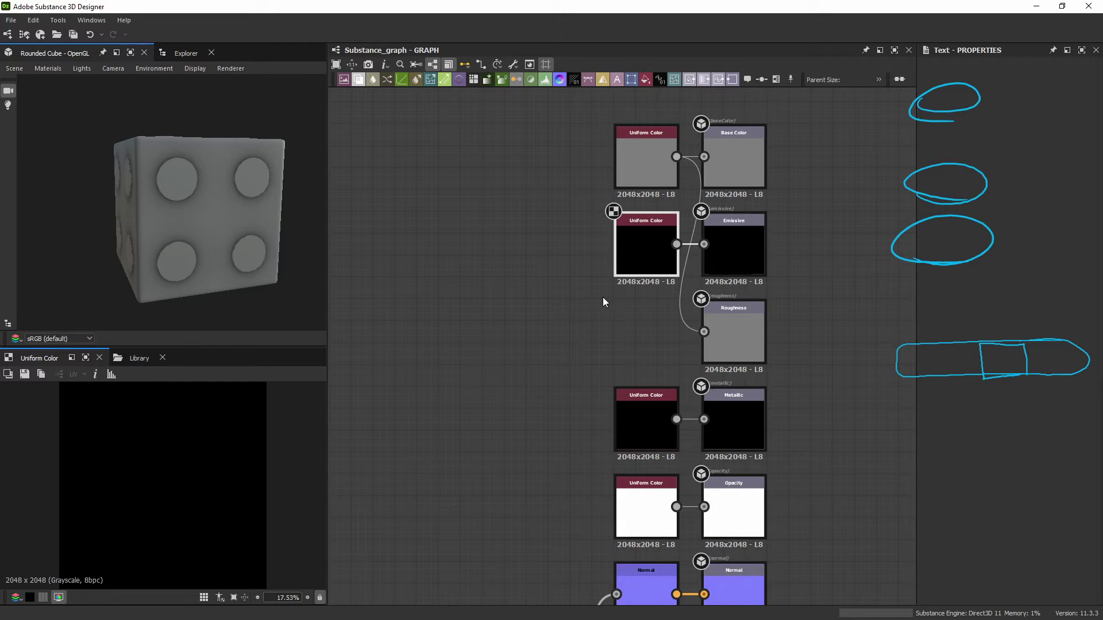
pyautogui.press('Escape')
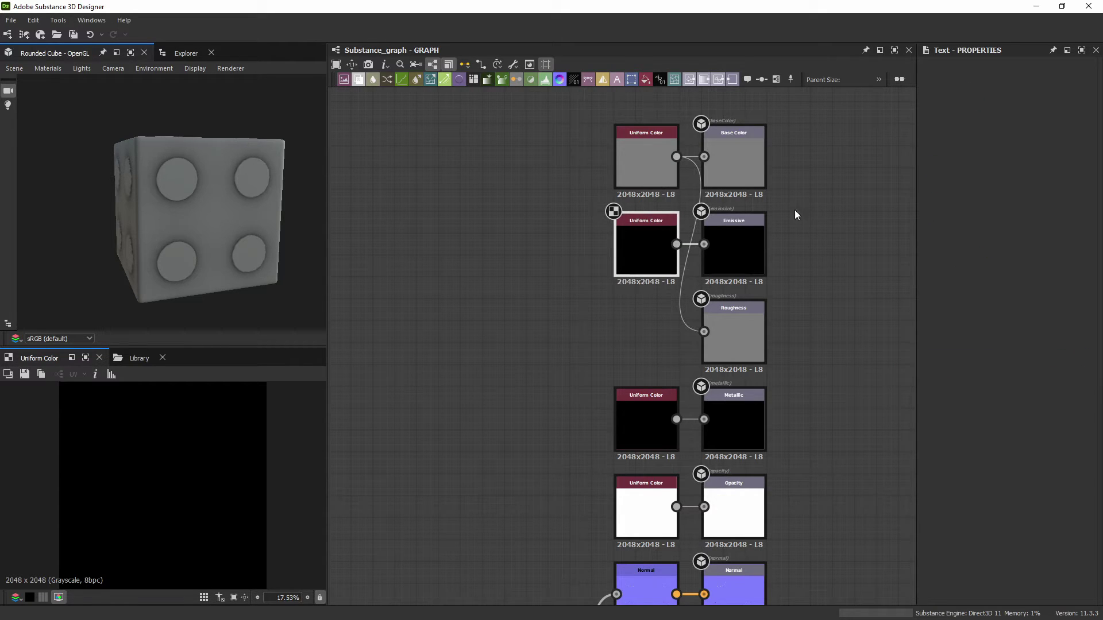